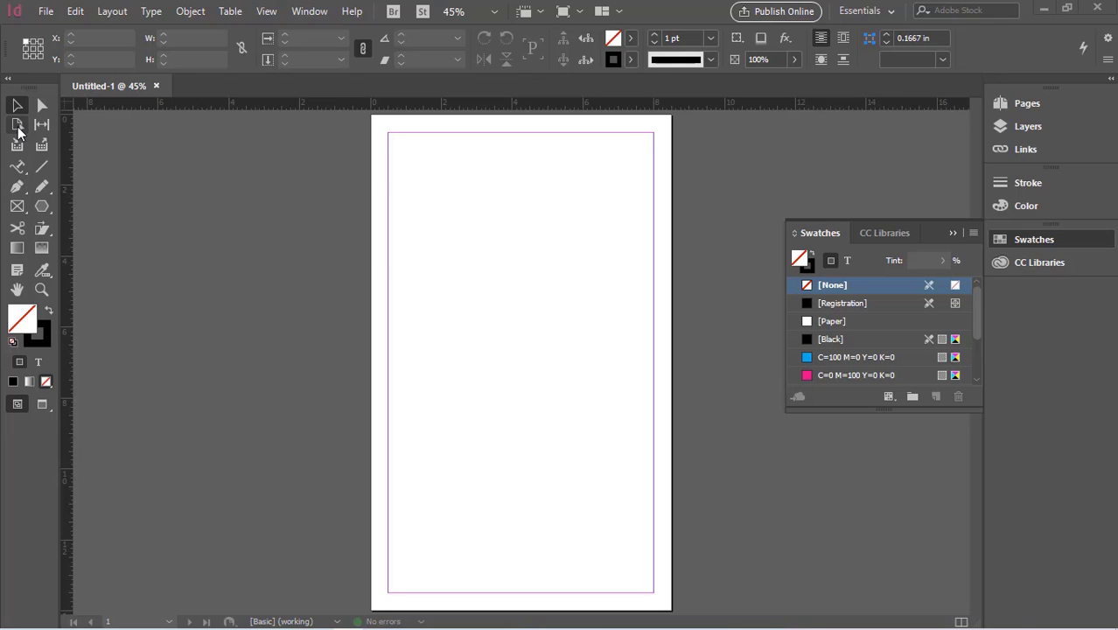
Step: Try to resize the page by pulling its side, upper and lower edge handles with the Page tool
left_click(17, 126)
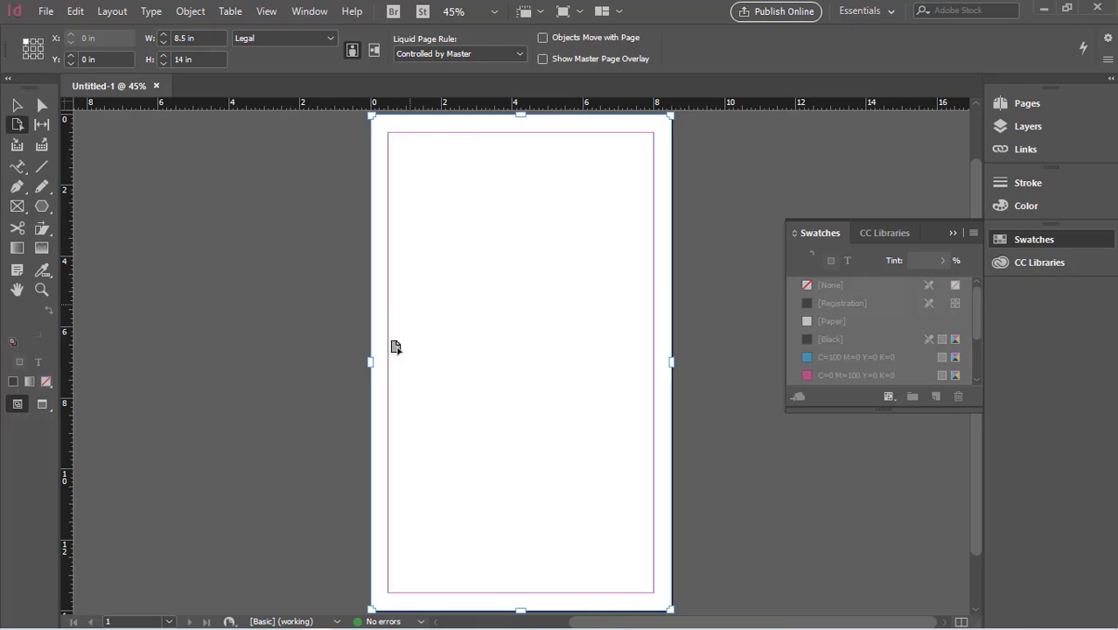
left_click_drag(372, 362, 293, 362)
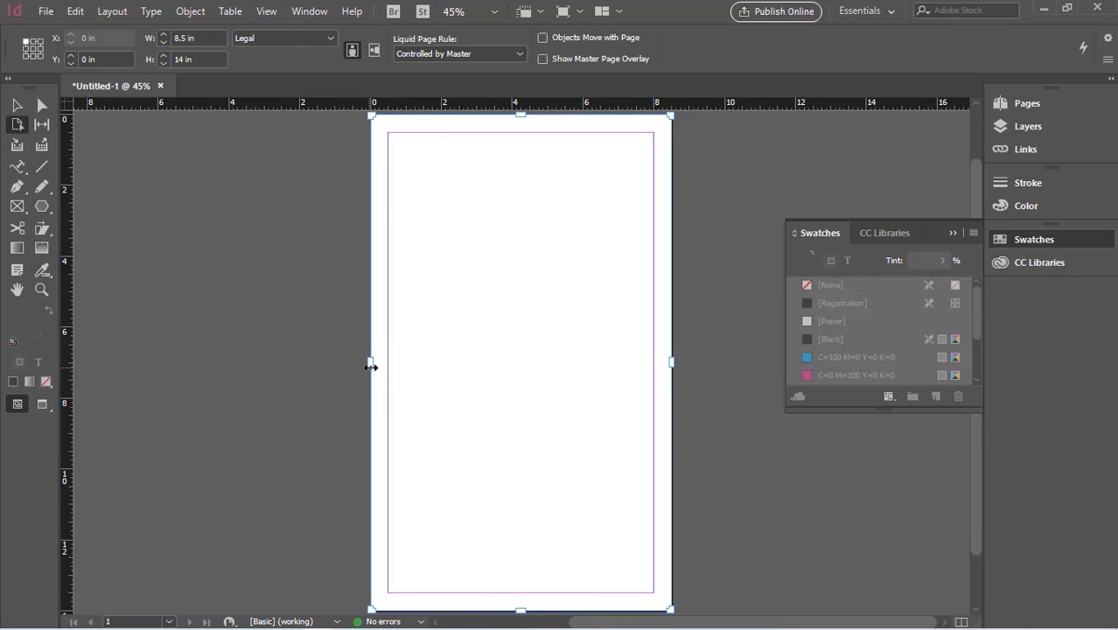
left_click_drag(370, 362, 281, 369)
scroll(524, 397, "down", 2)
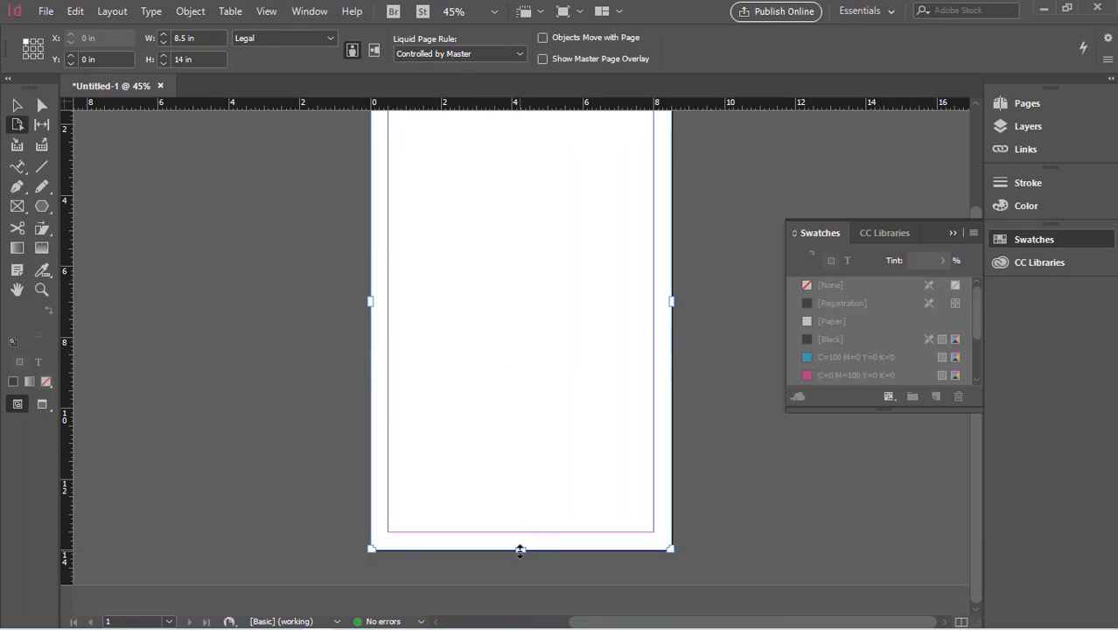
left_click_drag(521, 544, 522, 318)
scroll(523, 319, "up", 3)
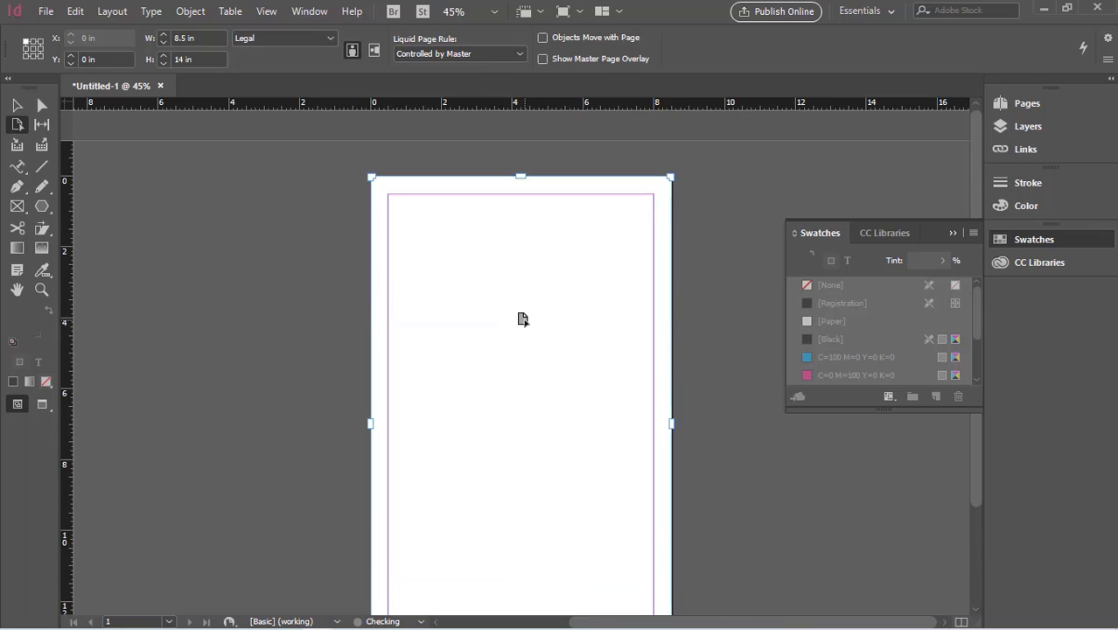
scroll(522, 319, "down", 1)
left_click_drag(374, 379, 159, 383)
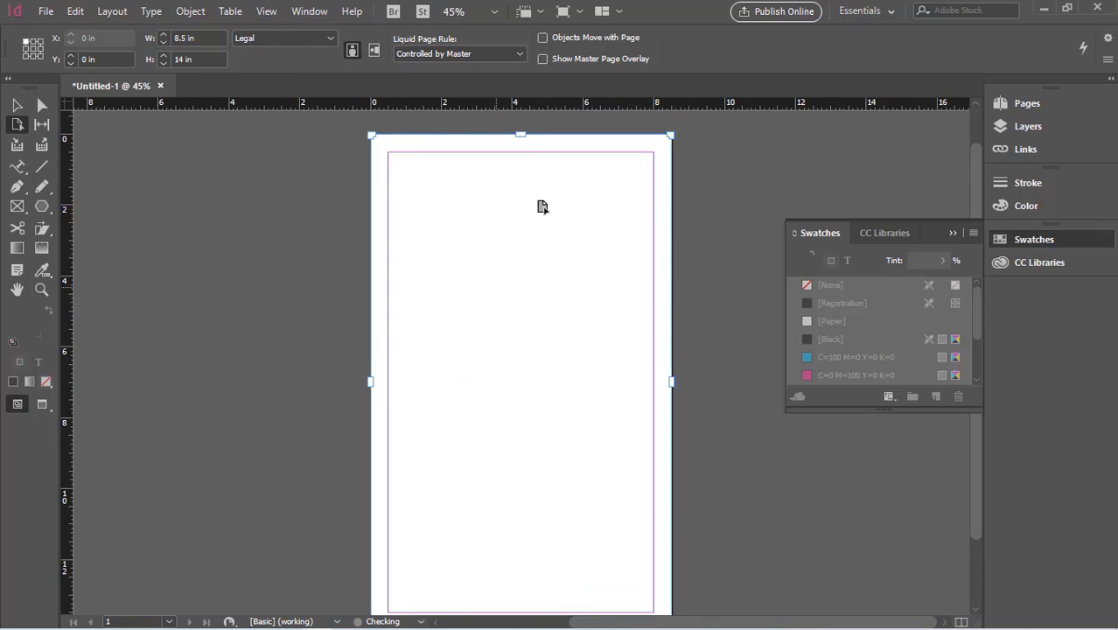
mouse_move(522, 135)
left_mouse_down()
mouse_move(518, 408)
mouse_move(523, 132)
left_mouse_up()
left_click_drag(378, 340, 556, 343)
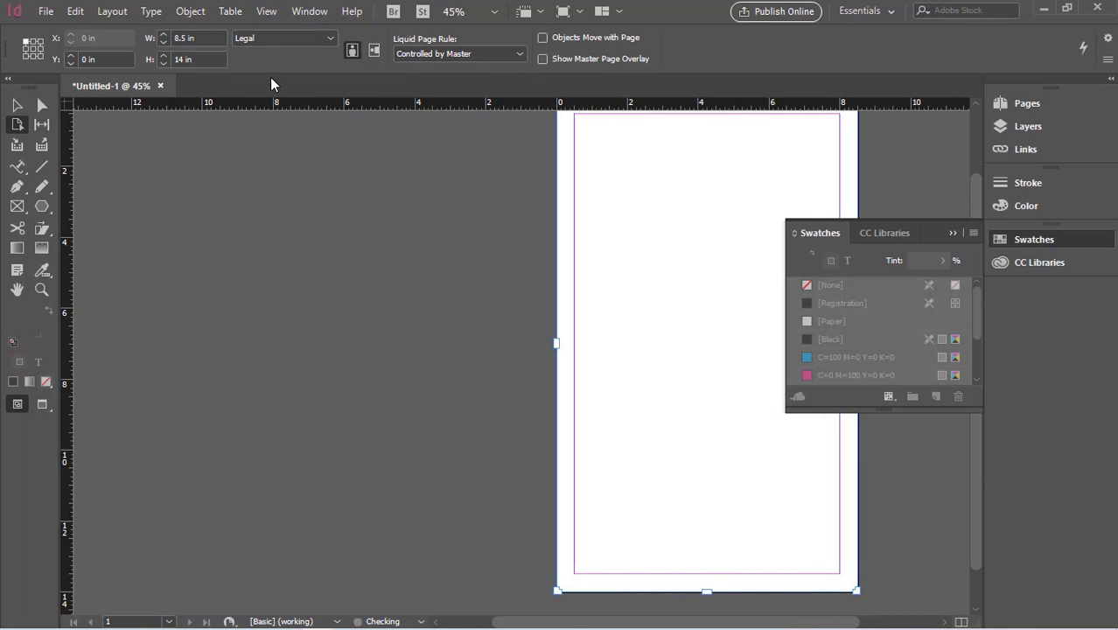
Step: Set the page width to 11 in with the Page tool
left_click(203, 39)
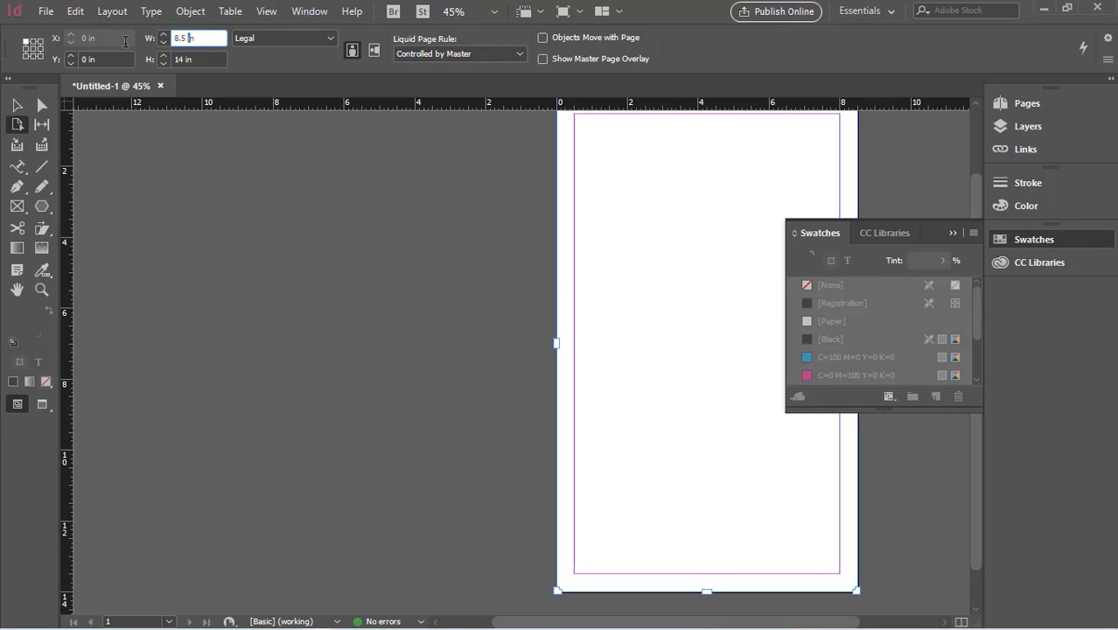
key("ctrl+a")
type("11n")
key("Return")
left_click(600, 344)
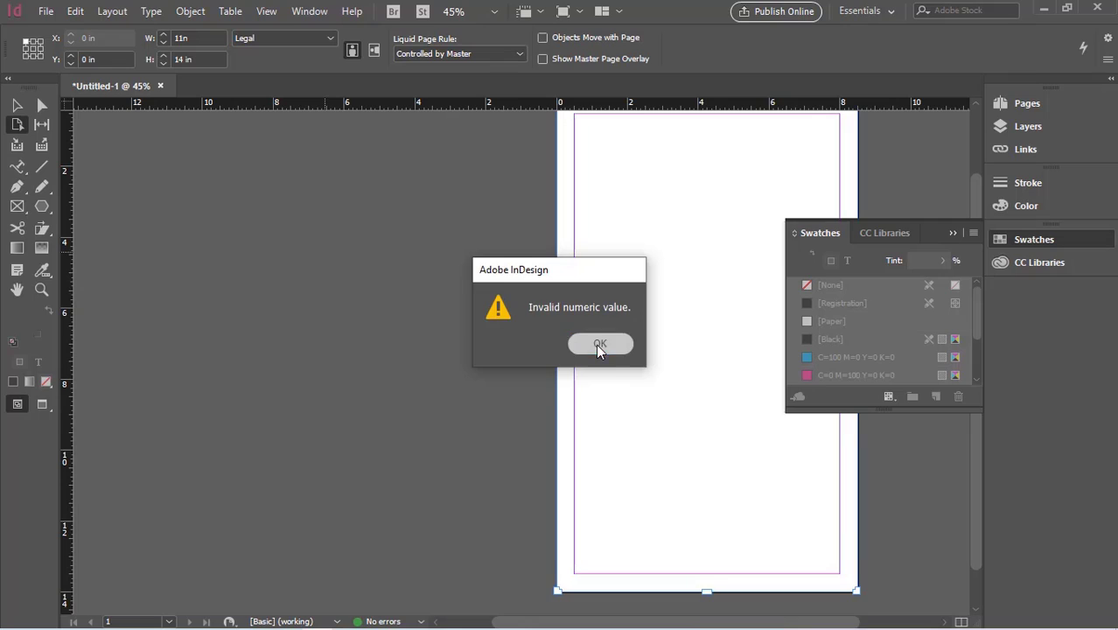
left_click(188, 38)
double_click(188, 39)
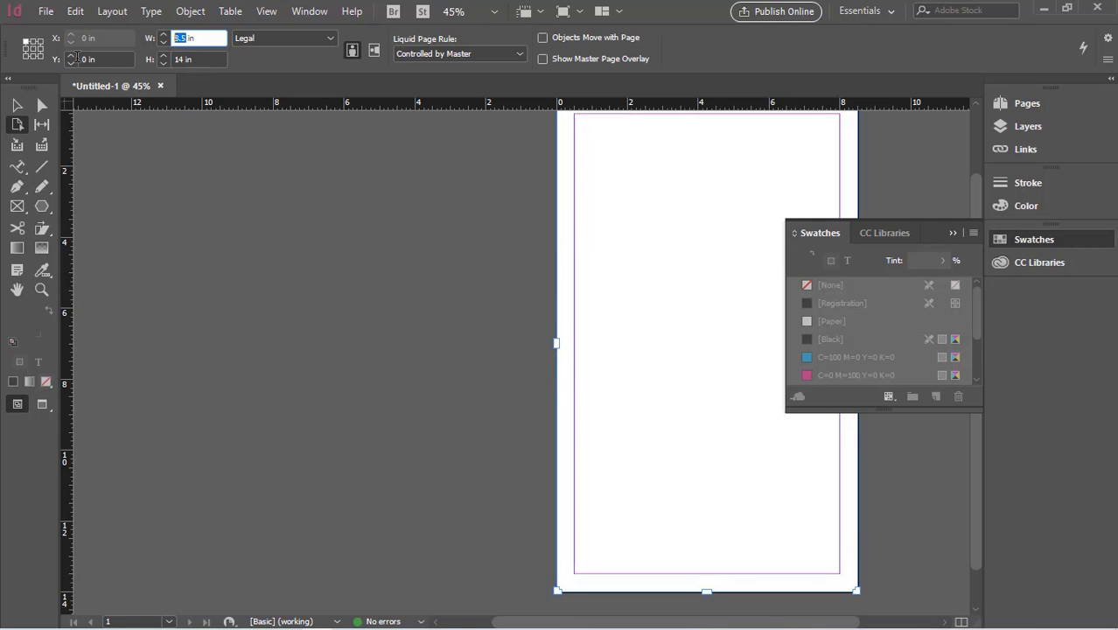
type("11")
left_click(202, 193)
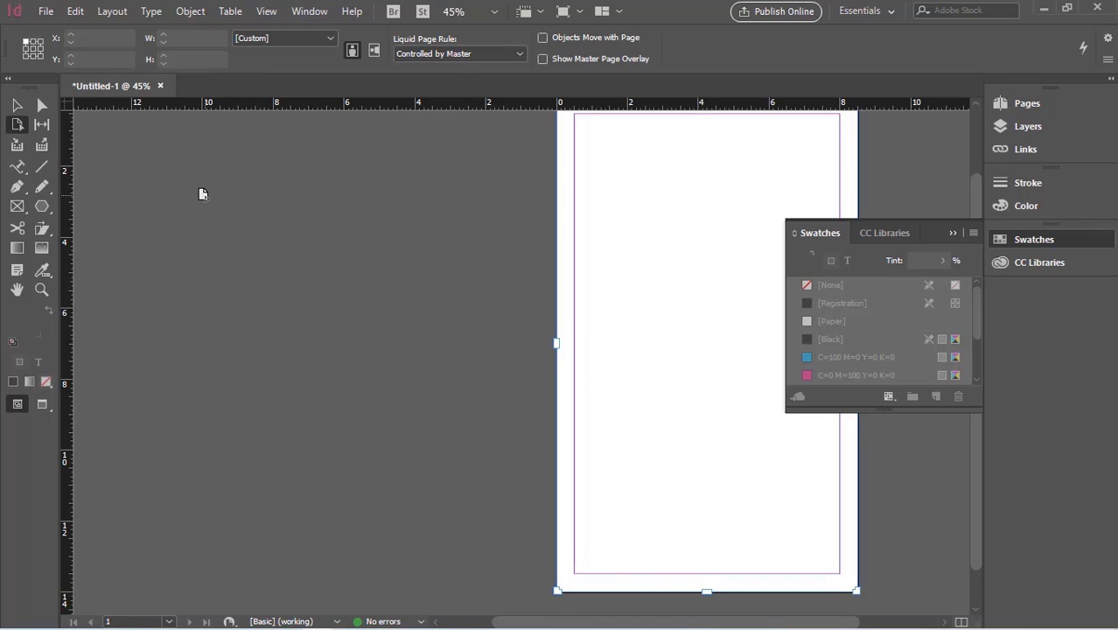
left_click_drag(508, 287, 300, 306)
left_click(351, 325)
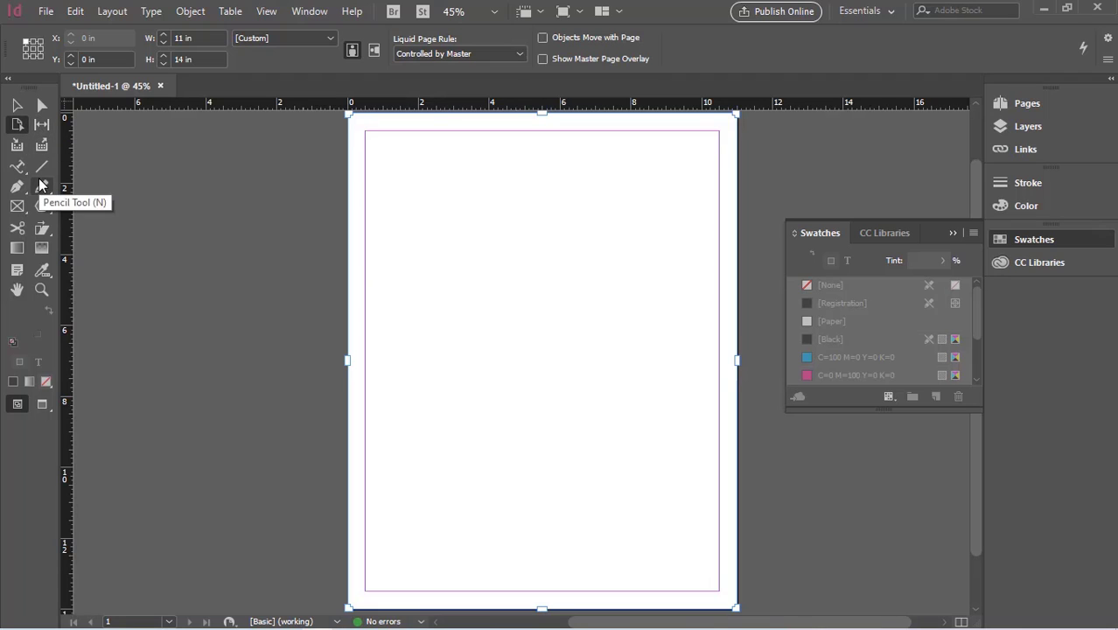
Step: Draw a rectangle about 3.2 by 2.4 in on the page's upper part and fill it with C=100 M=0 Y=0 K=0
left_click(41, 207)
left_click_drag(41, 207, 104, 221)
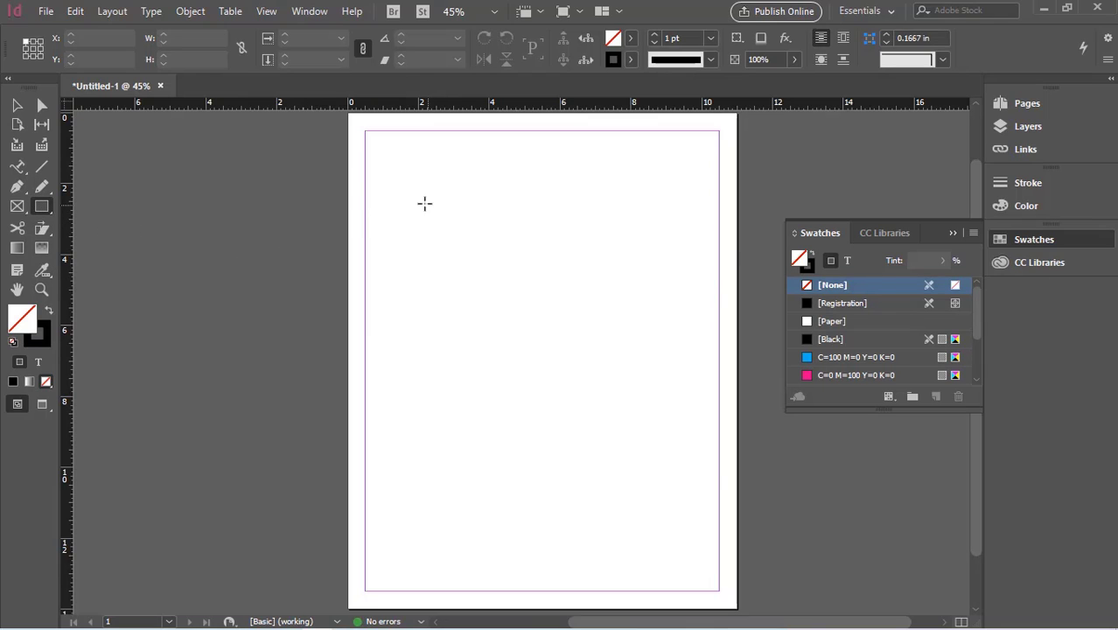
left_click_drag(418, 197, 531, 283)
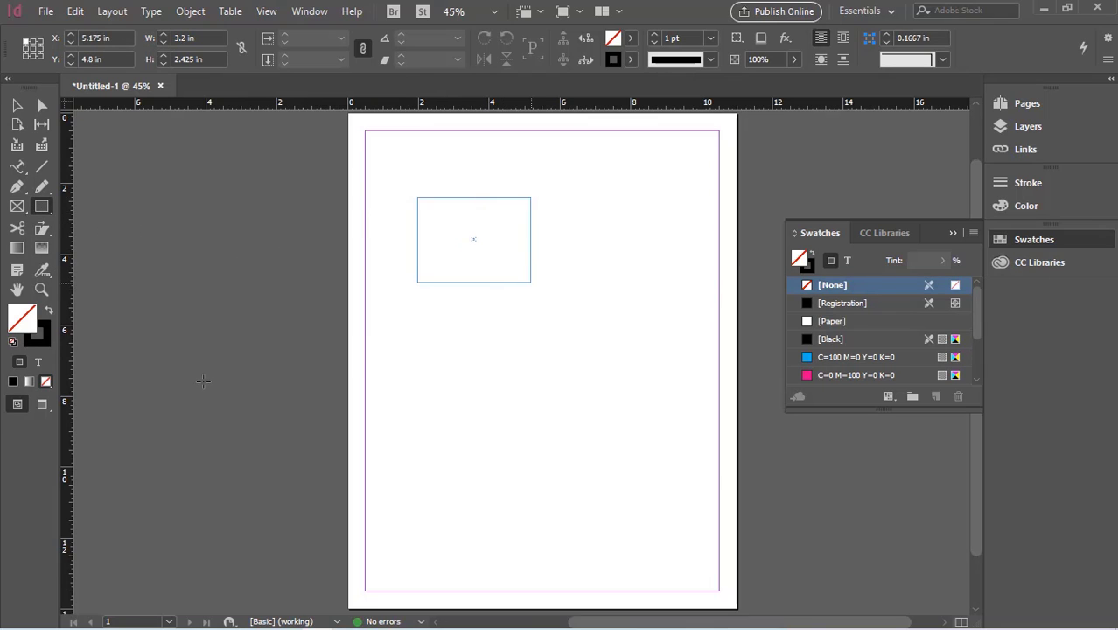
left_click(631, 39)
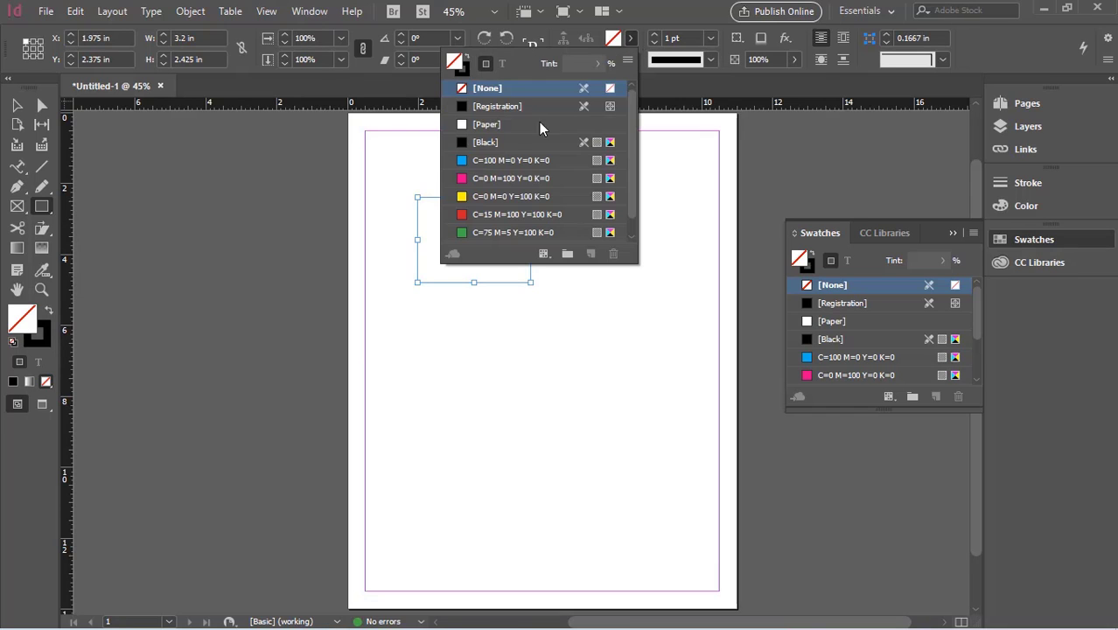
left_click(487, 161)
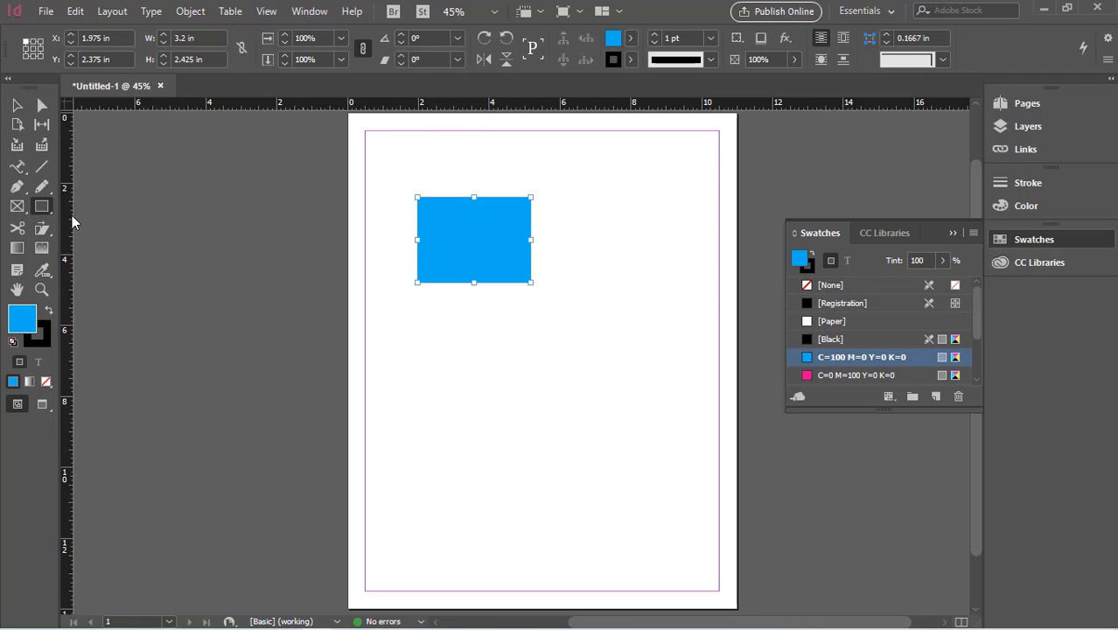
Step: Draw an ellipse about 2.4 by 2.6 in beside the blue rectangle and fill it with C=0 M=0 Y=100 K=0
left_click_drag(45, 213, 92, 243)
left_click_drag(560, 196, 645, 288)
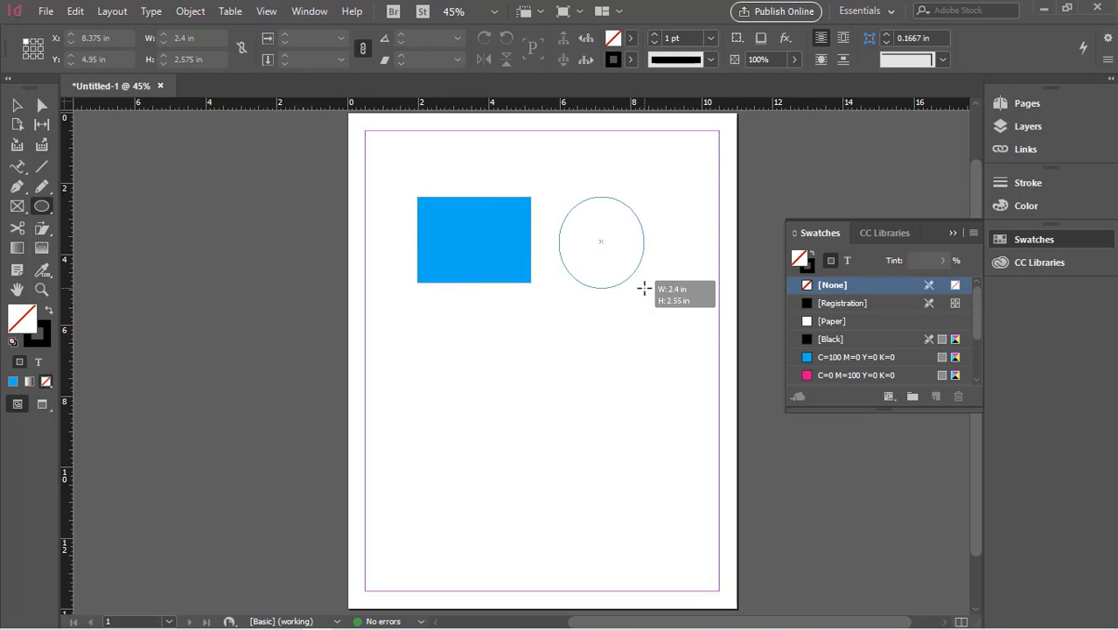
left_click(630, 38)
left_click(482, 196)
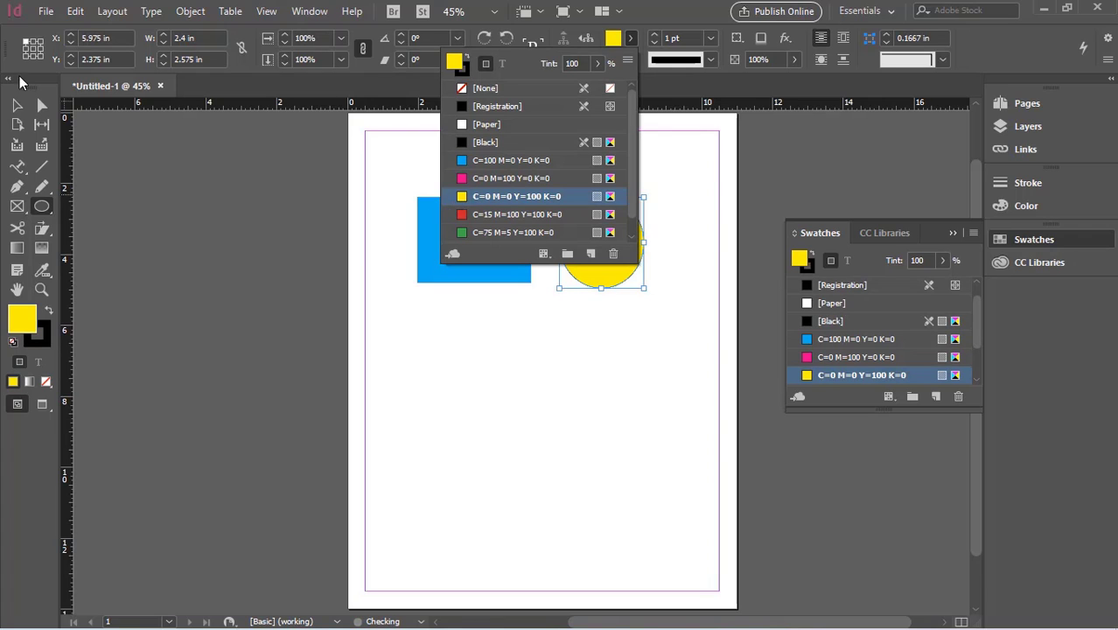
left_click(17, 106)
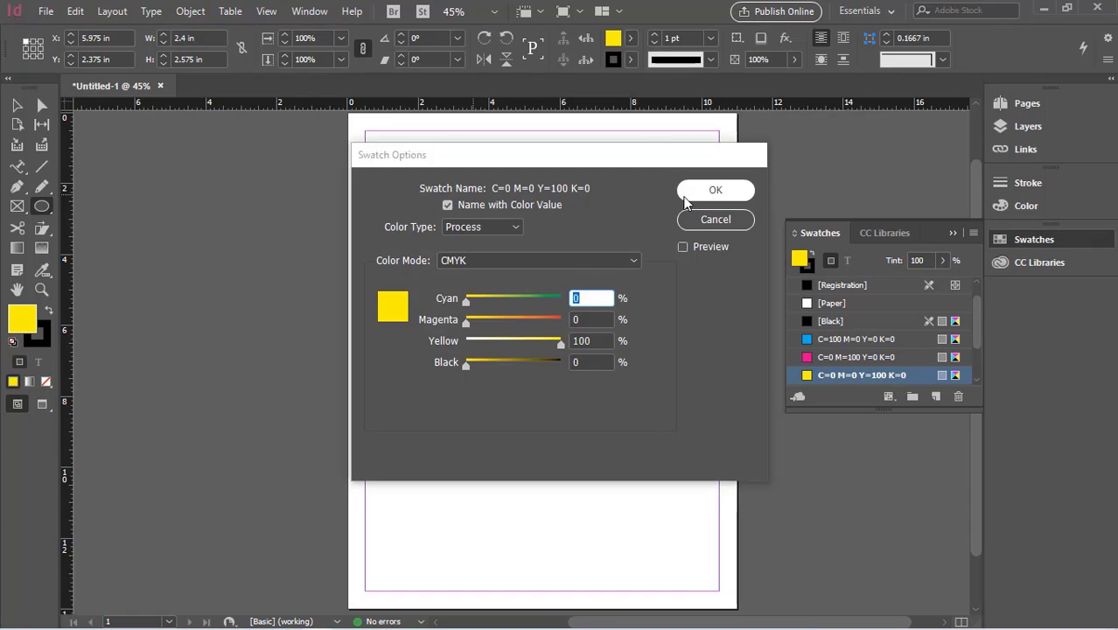
left_click(691, 197)
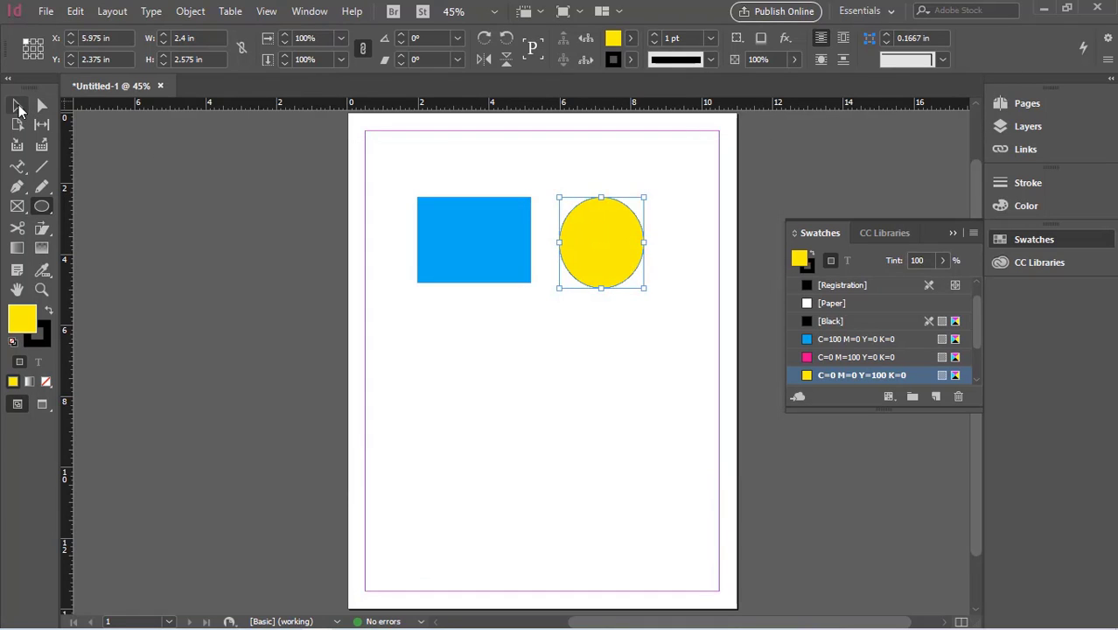
Step: Bring the yellow ellipse close to the blue rectangle, leaving a narrow gap, and widen it to about 2.7 in
left_click(17, 106)
mouse_move(615, 250)
left_mouse_down()
mouse_move(593, 248)
mouse_move(631, 240)
left_mouse_up()
left_click(456, 349)
left_click(591, 250)
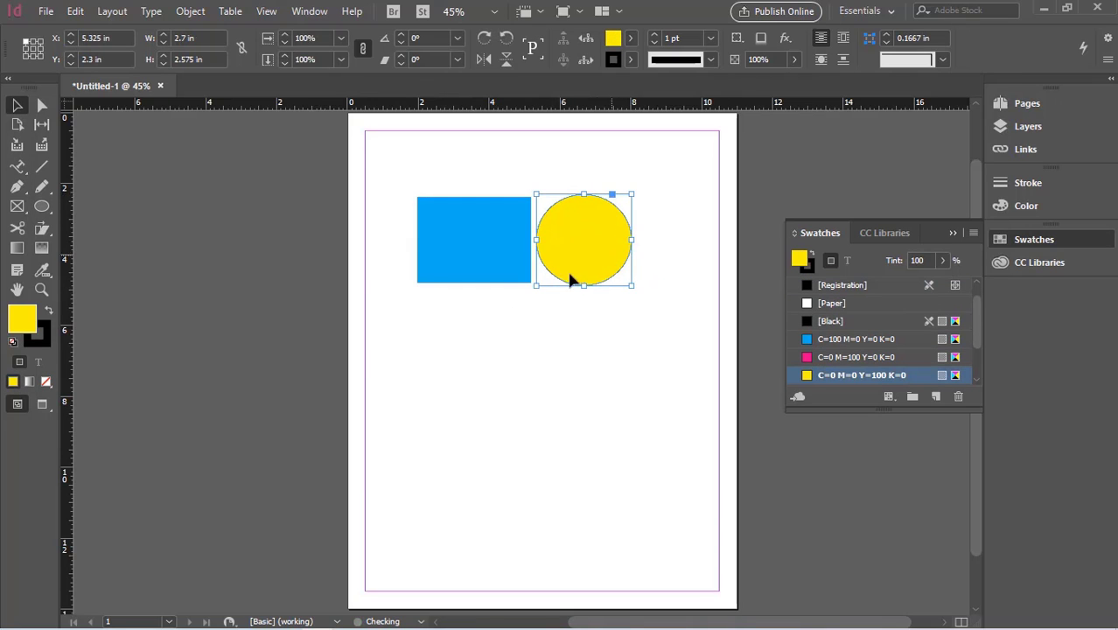
left_click(511, 330)
left_click(506, 272)
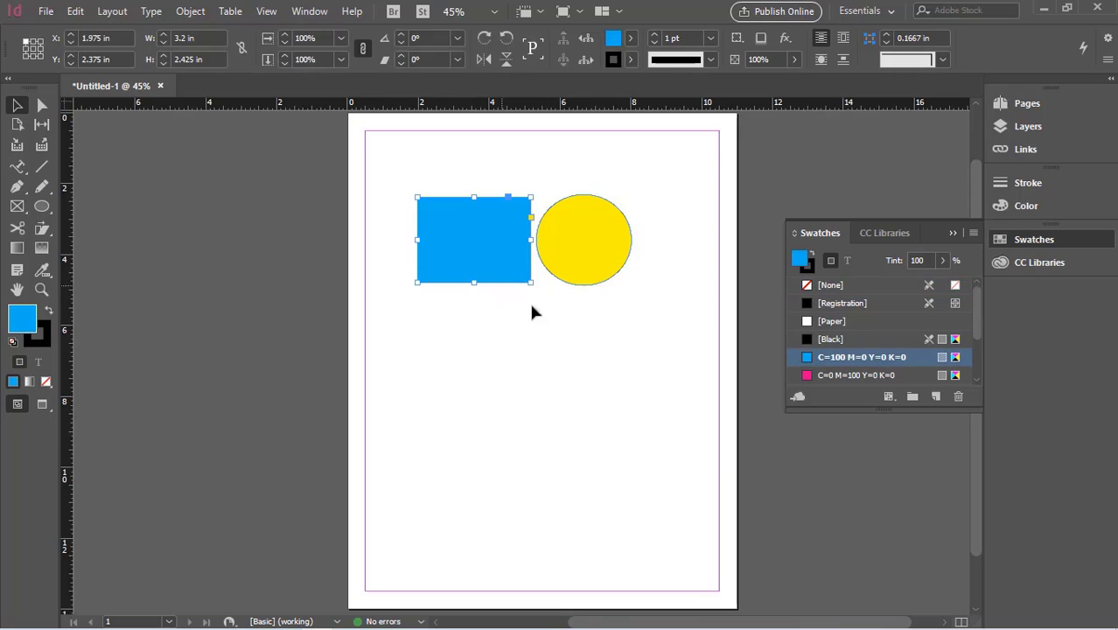
Step: Shift the gap between the blue rectangle and the yellow ellipse slightly toward the ellipse with the Gap tool
left_click(442, 308)
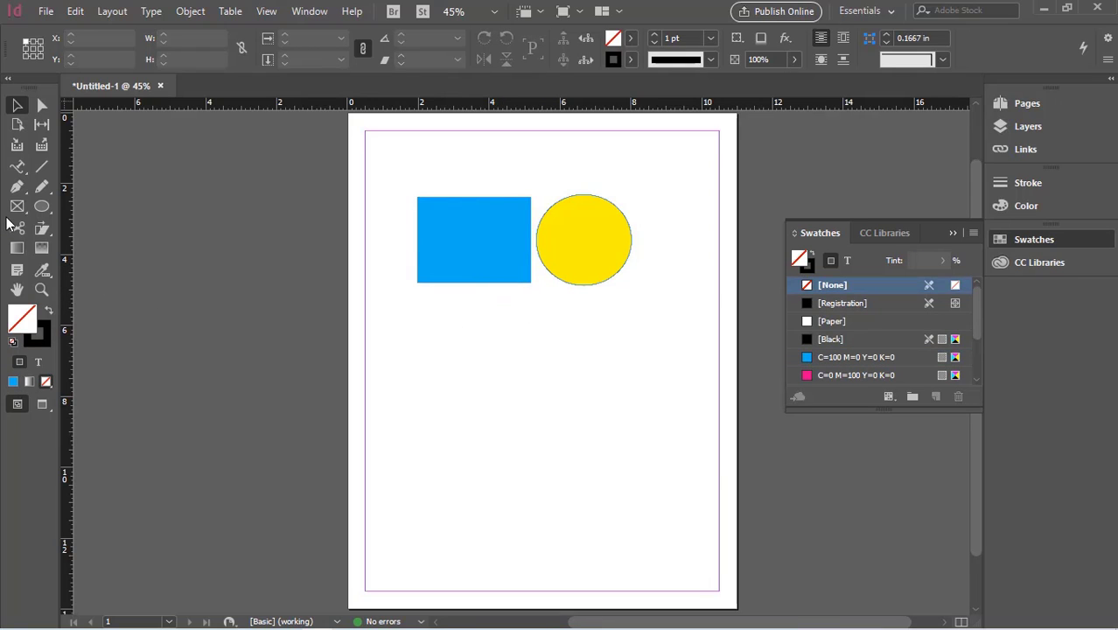
left_click(43, 126)
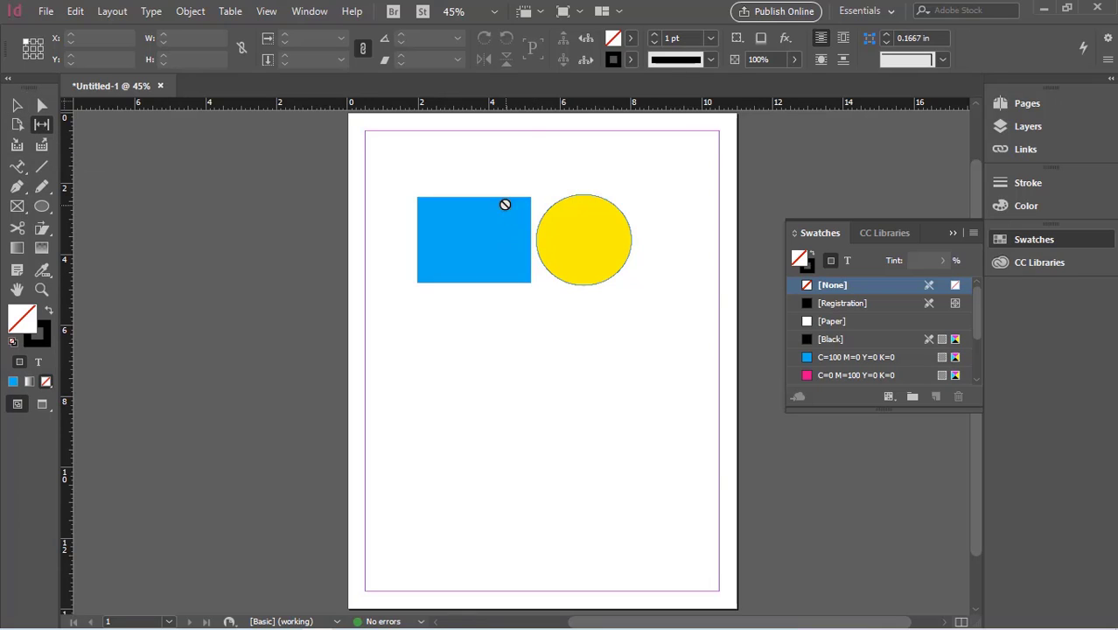
left_click_drag(533, 251, 536, 327)
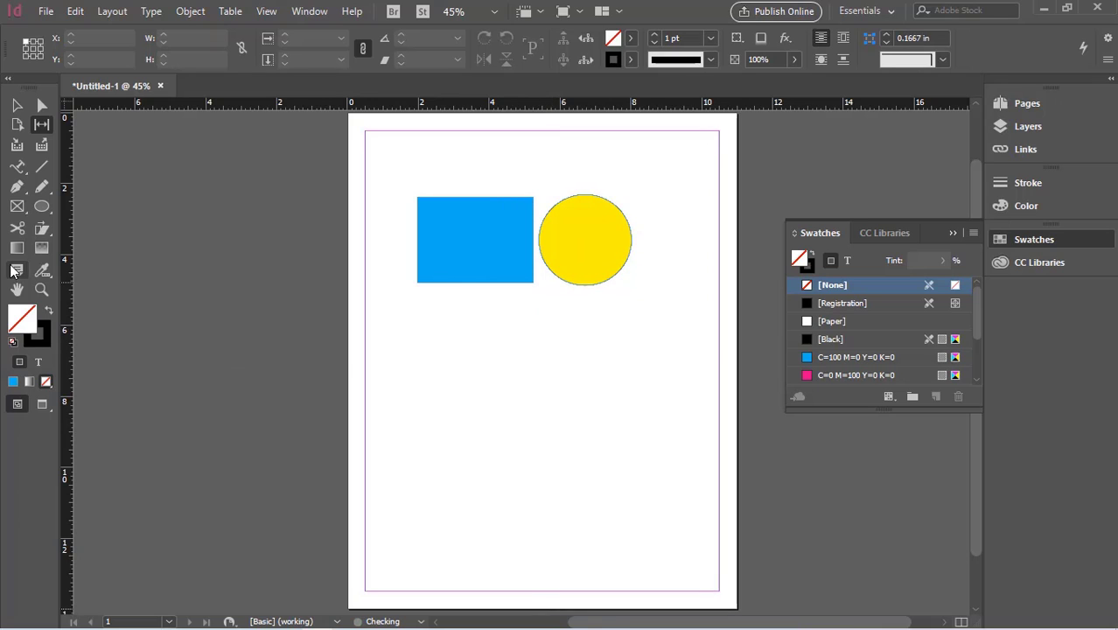
left_click(19, 165)
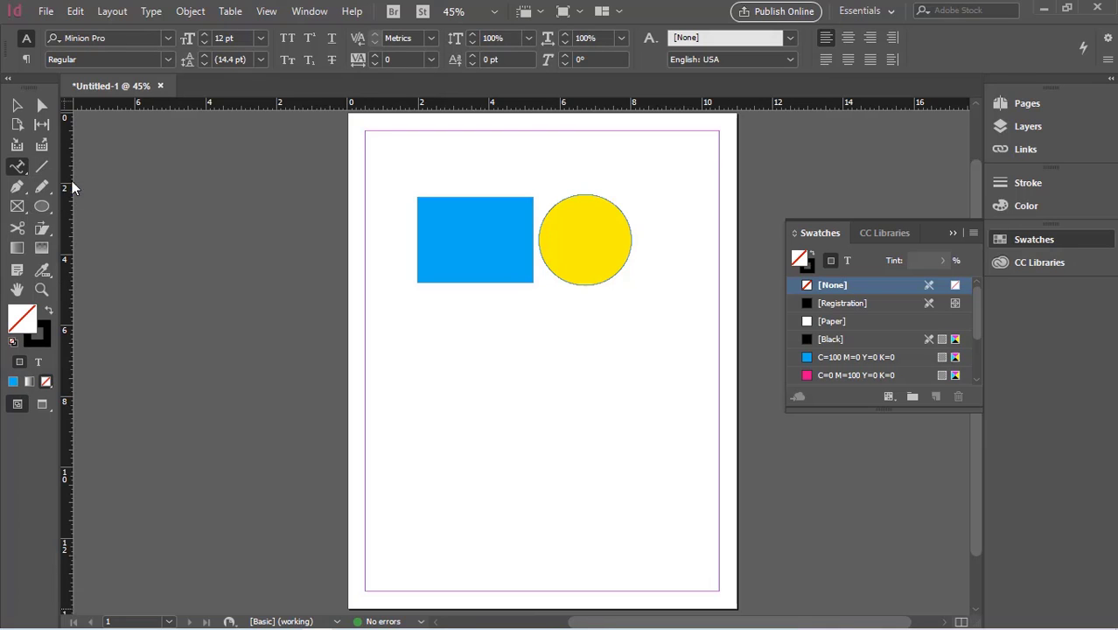
key("t")
key("f")
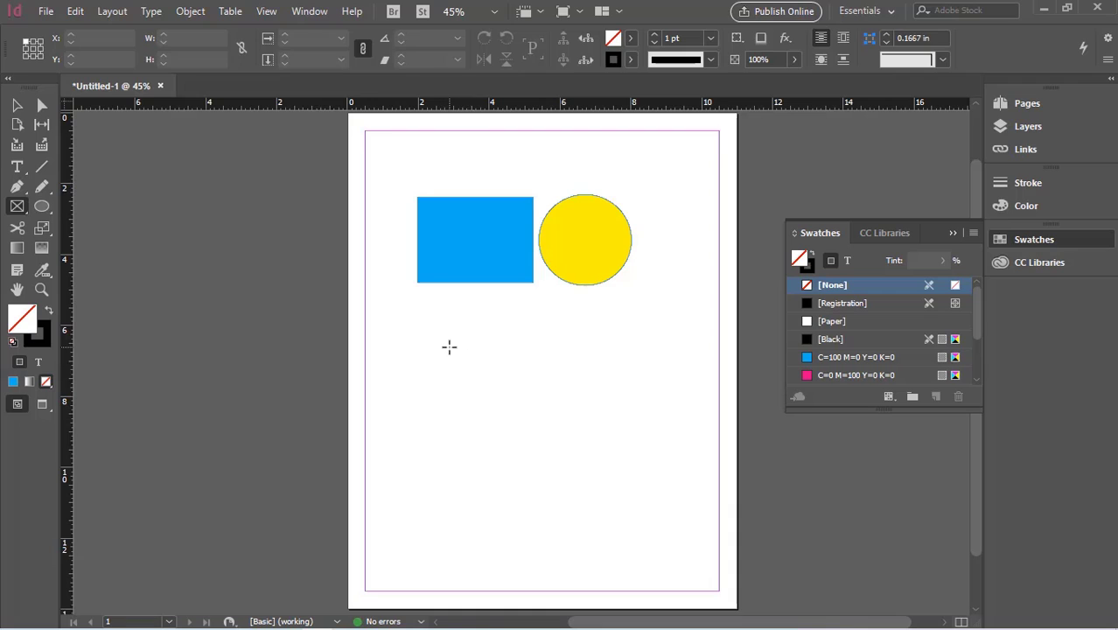
left_click_drag(448, 347, 525, 393)
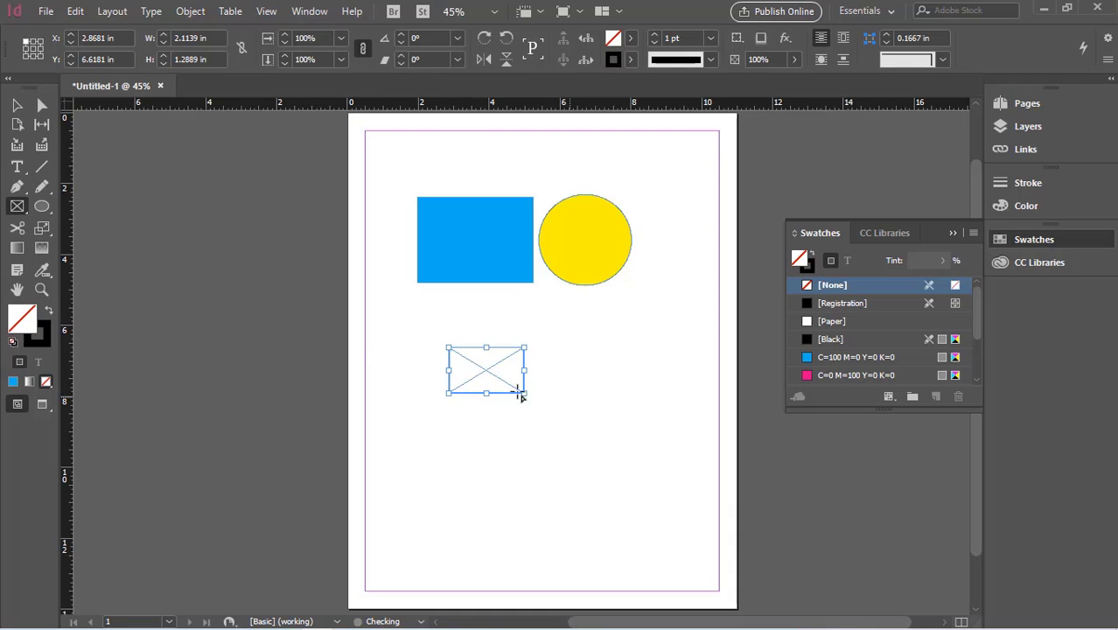
left_click(17, 105)
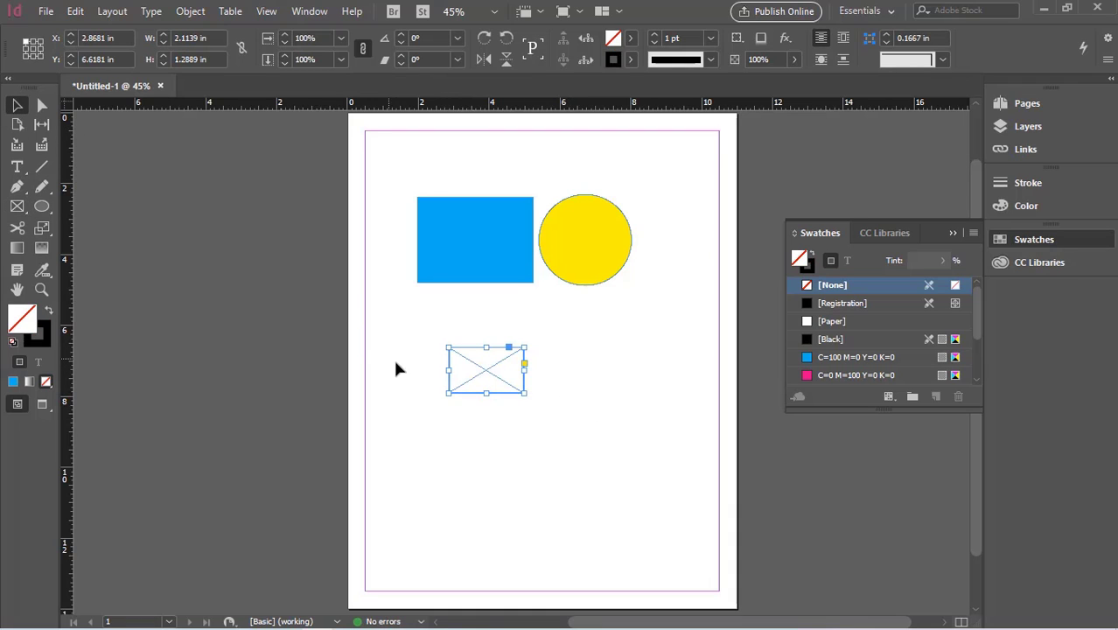
key("Delete")
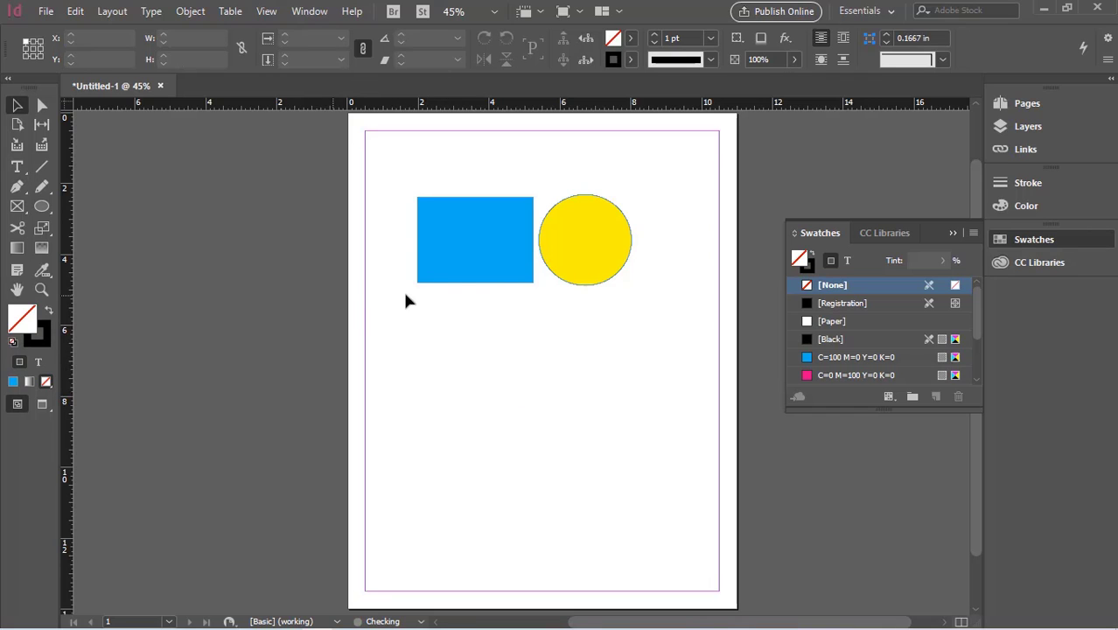
Step: Collect the blue rectangle, plus the rectangle and yellow ellipse together as a set, with the Content Collector tool
left_click(492, 273)
left_click(602, 247)
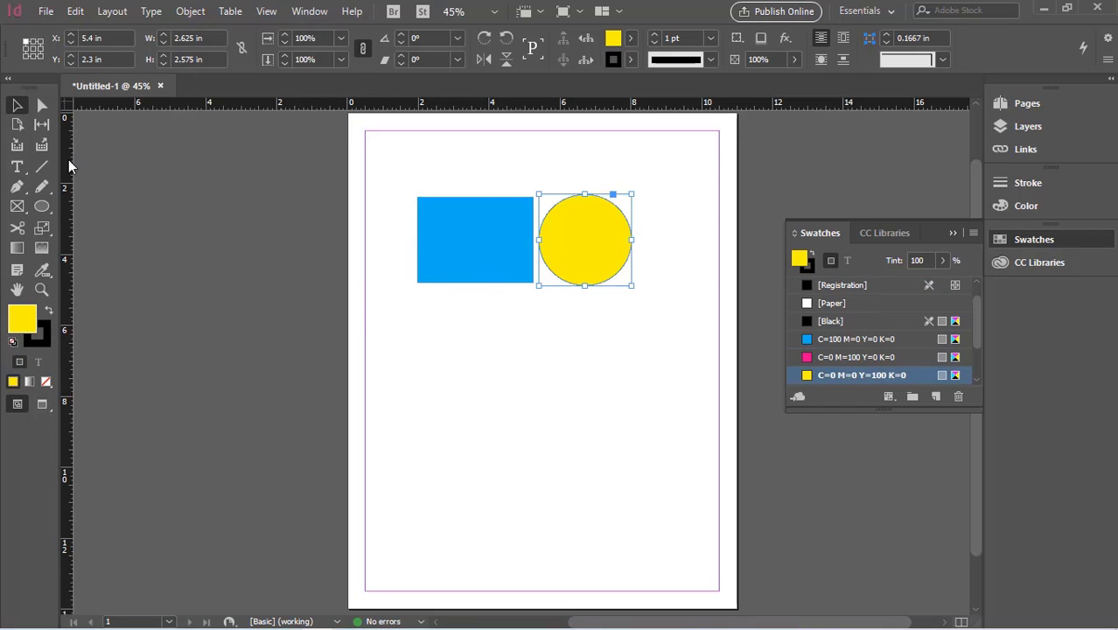
left_click(22, 147)
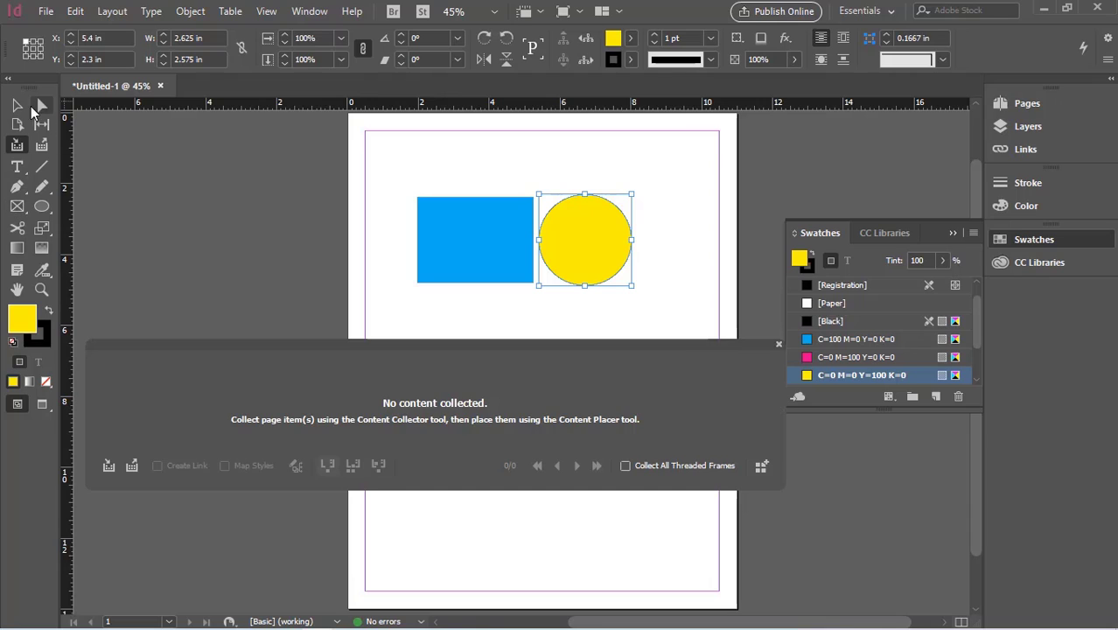
mouse_move(461, 249)
left_mouse_down()
mouse_move(418, 287)
mouse_move(326, 414)
mouse_move(464, 249)
left_mouse_up()
left_click_drag(571, 242, 401, 381)
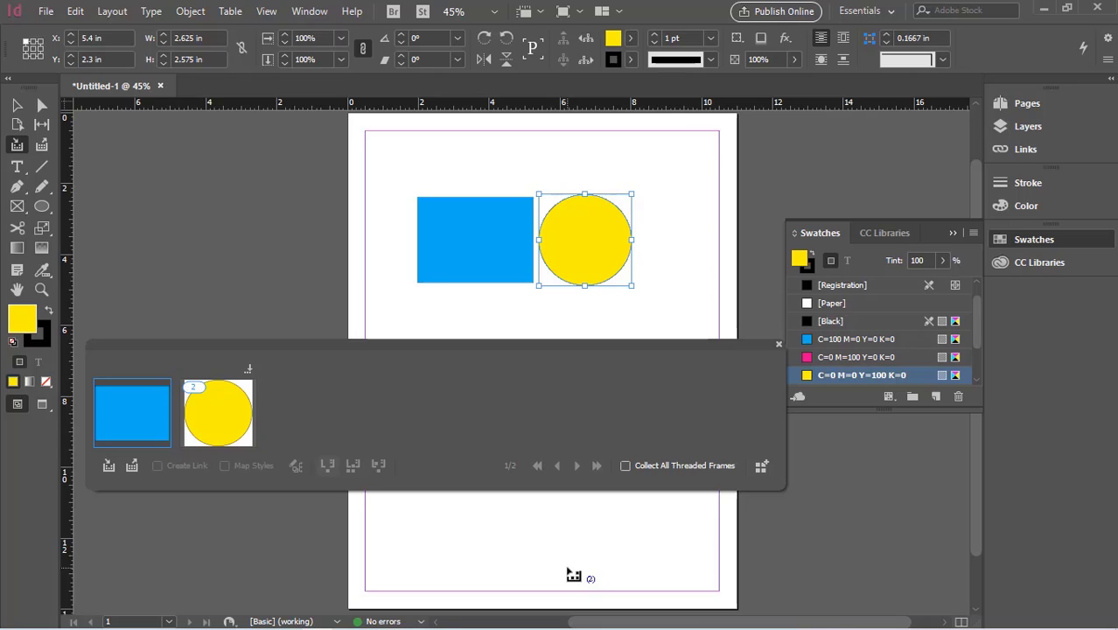
Step: Place the collected rectangle and the rectangle-ellipse set side by side near the page's lower edge with the Content Placer, then close the conveyor
left_click(44, 150)
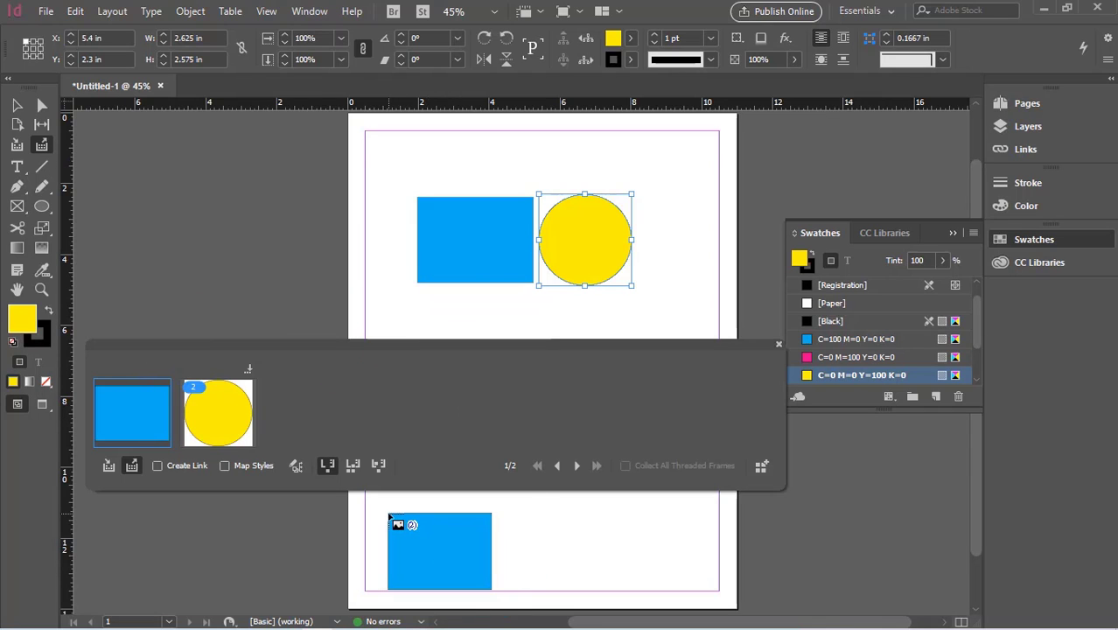
left_click(389, 516)
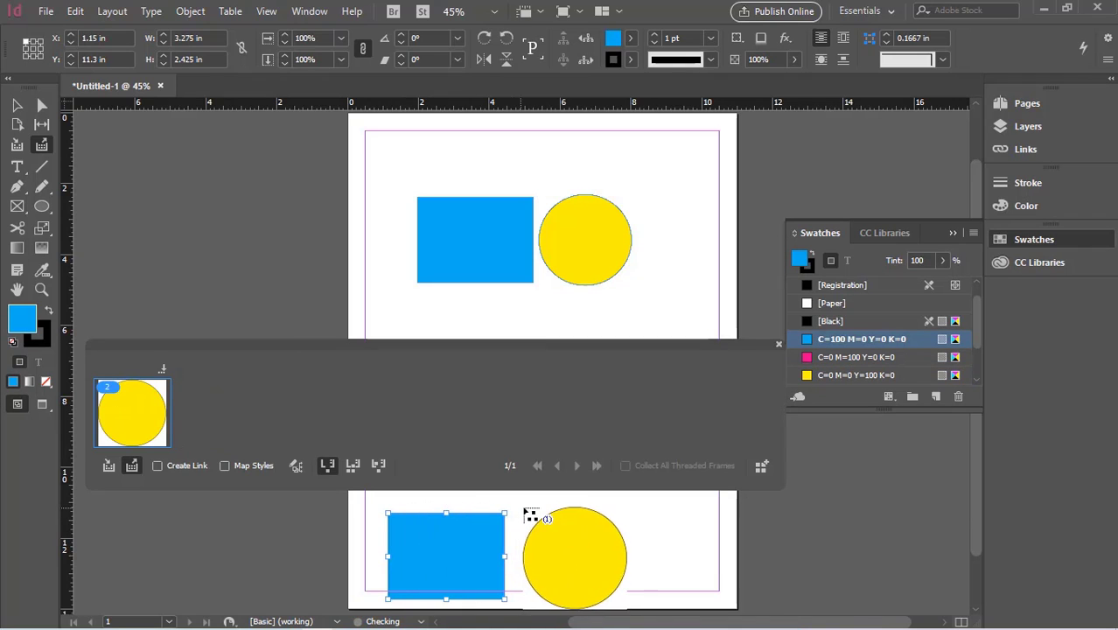
left_click(537, 513)
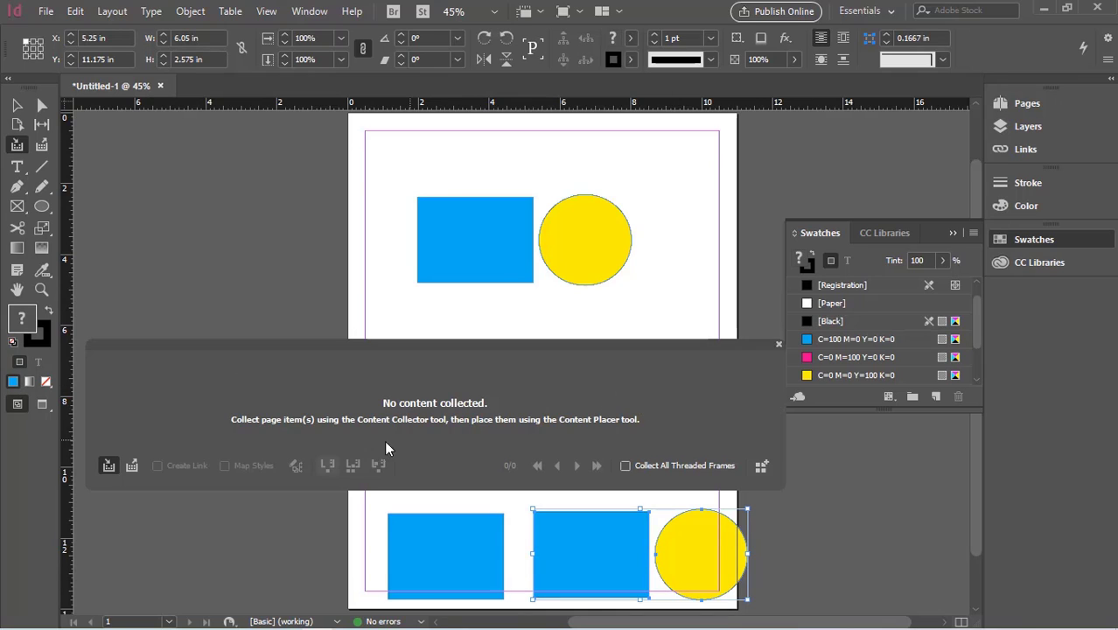
left_click(778, 344)
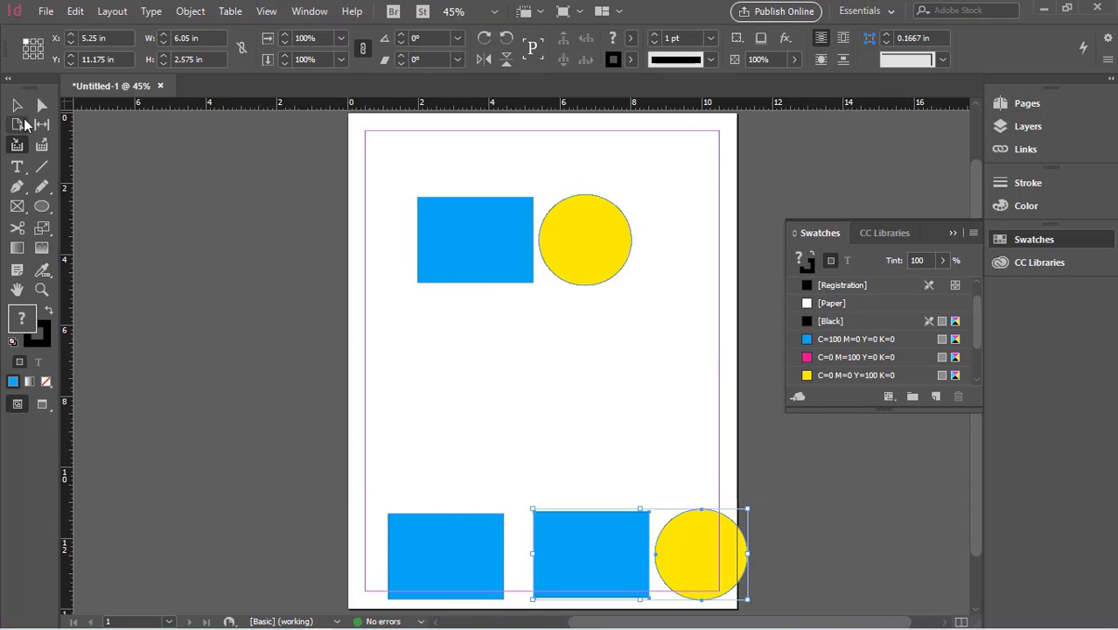
Step: Move the two placed blue rectangles up toward the page's middle, the second to about X 4.65 in, Y 7.25 in
left_click(17, 106)
left_click(448, 547)
left_click_drag(447, 540, 430, 442)
left_click_drag(566, 547, 545, 404)
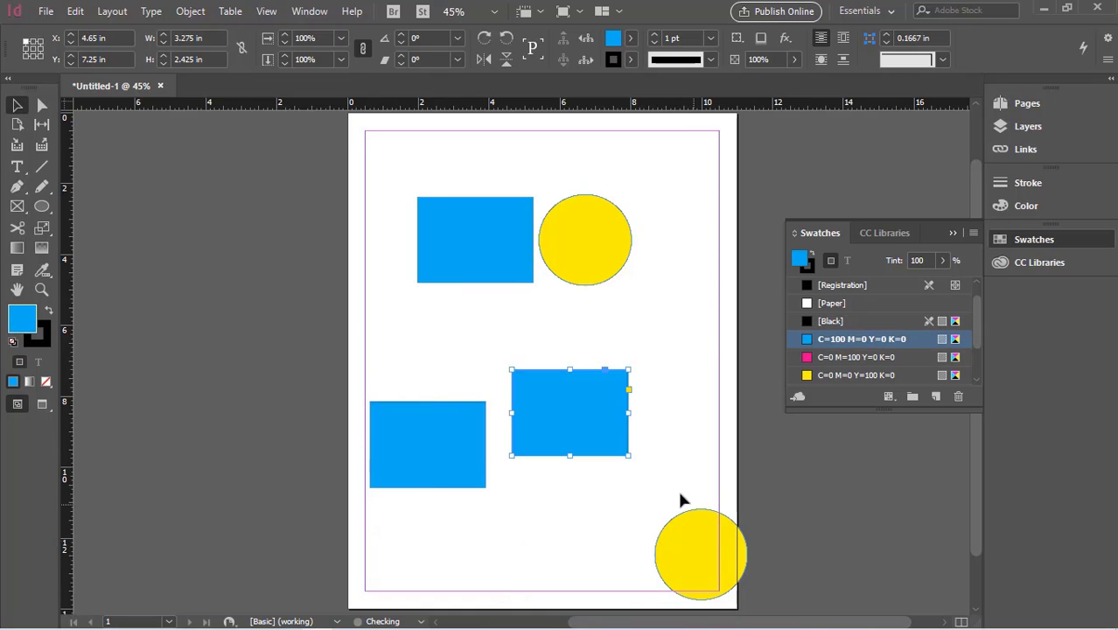
Step: Move the lower yellow ellipse fully inside the page margins and line up the first placed blue rectangle level with the second
left_click_drag(665, 570, 608, 520)
left_click_drag(444, 430, 451, 380)
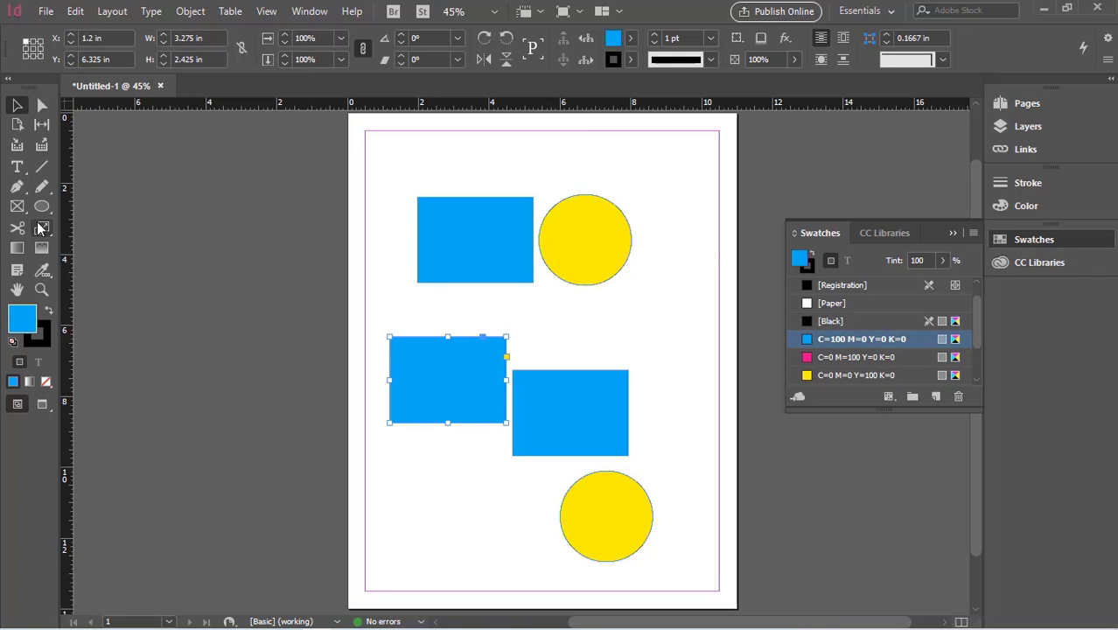
mouse_move(444, 406)
left_mouse_down()
mouse_move(438, 431)
mouse_move(456, 408)
left_mouse_up()
left_click(143, 295)
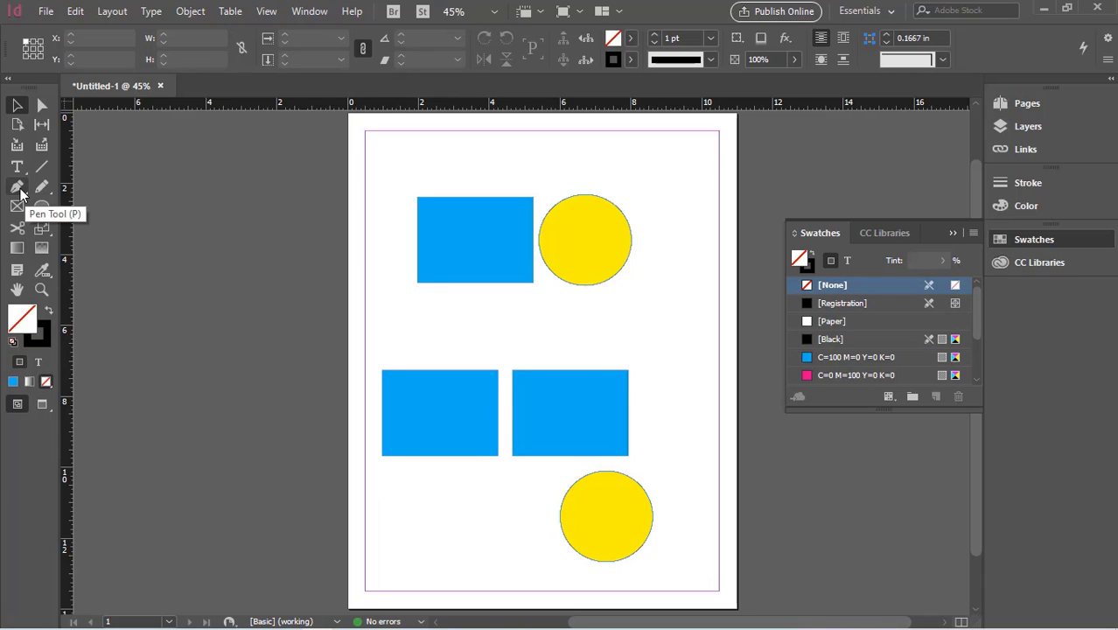
Step: Draw a closed teardrop about 0.89 × 2.38 in below the upper ellipse with the Pen tool, filling it with C=0 M=0 Y=100 K=0
left_click(19, 189)
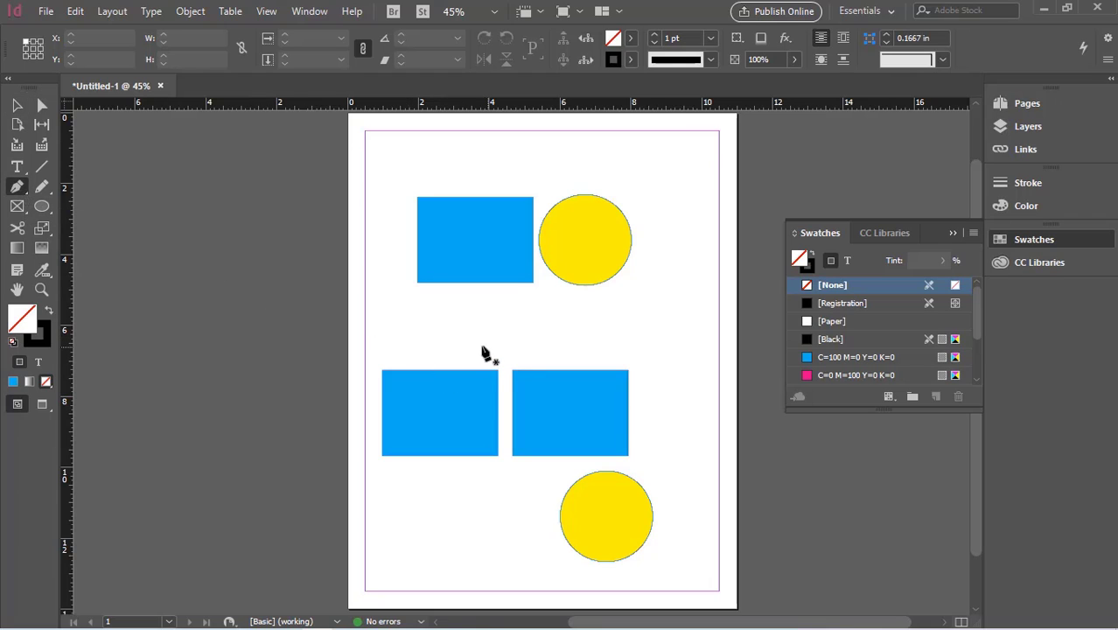
left_click(656, 362)
left_click_drag(652, 317, 662, 295)
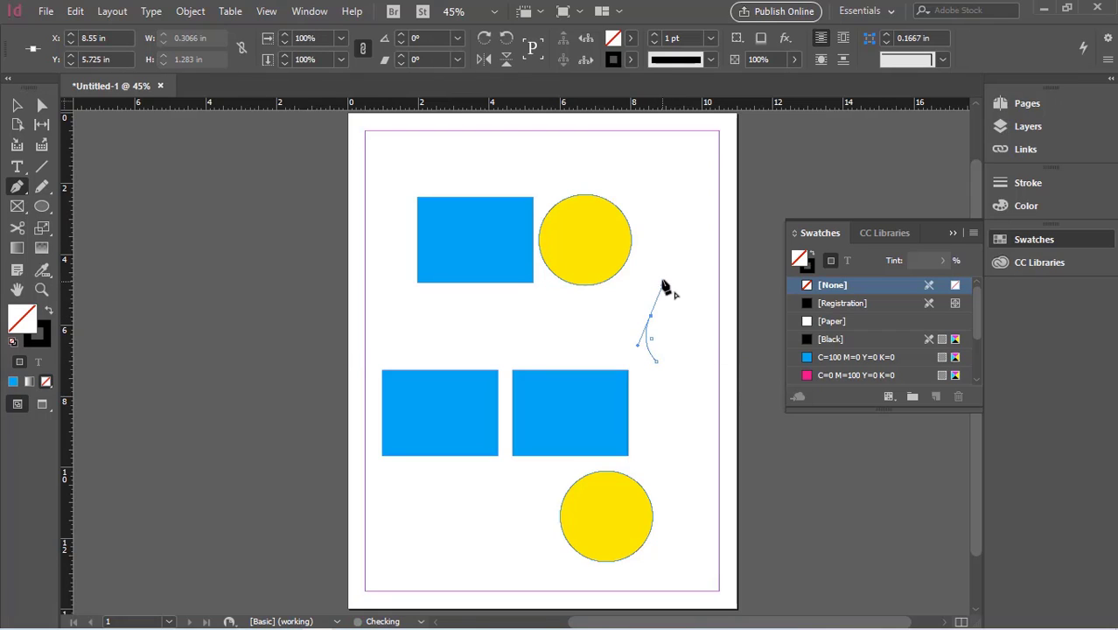
left_click(662, 278)
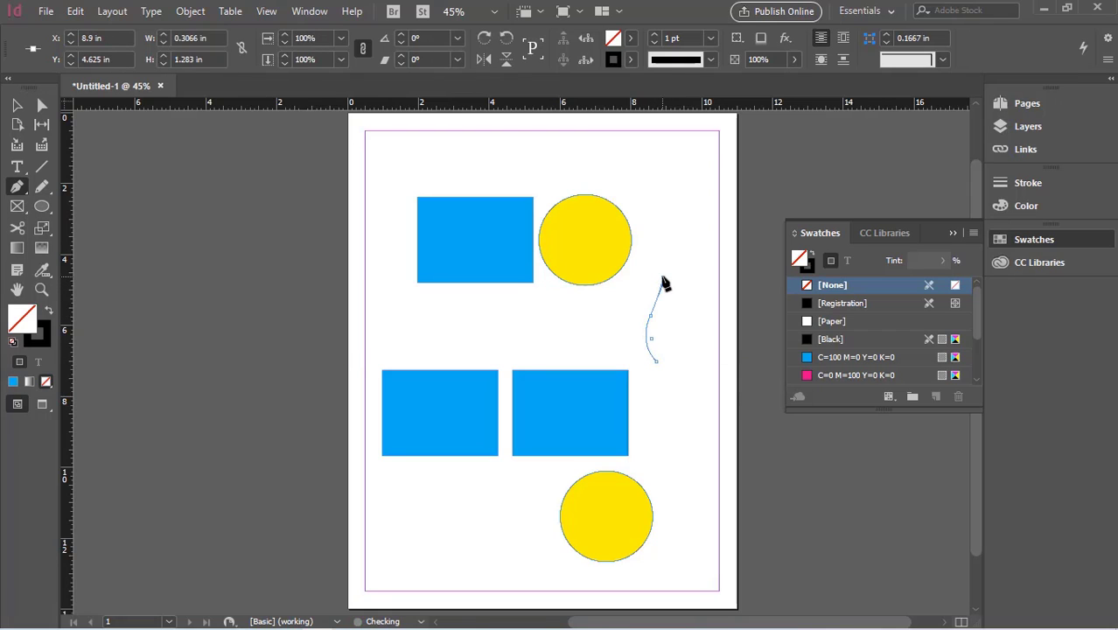
left_click(677, 326)
left_click_drag(679, 328, 680, 355)
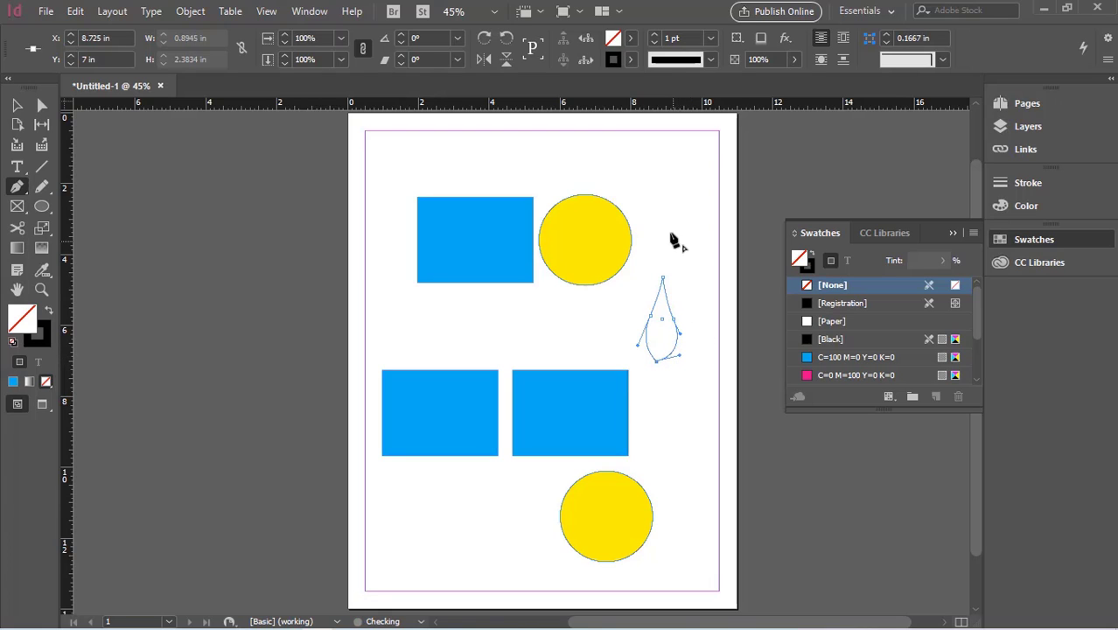
left_click(629, 39)
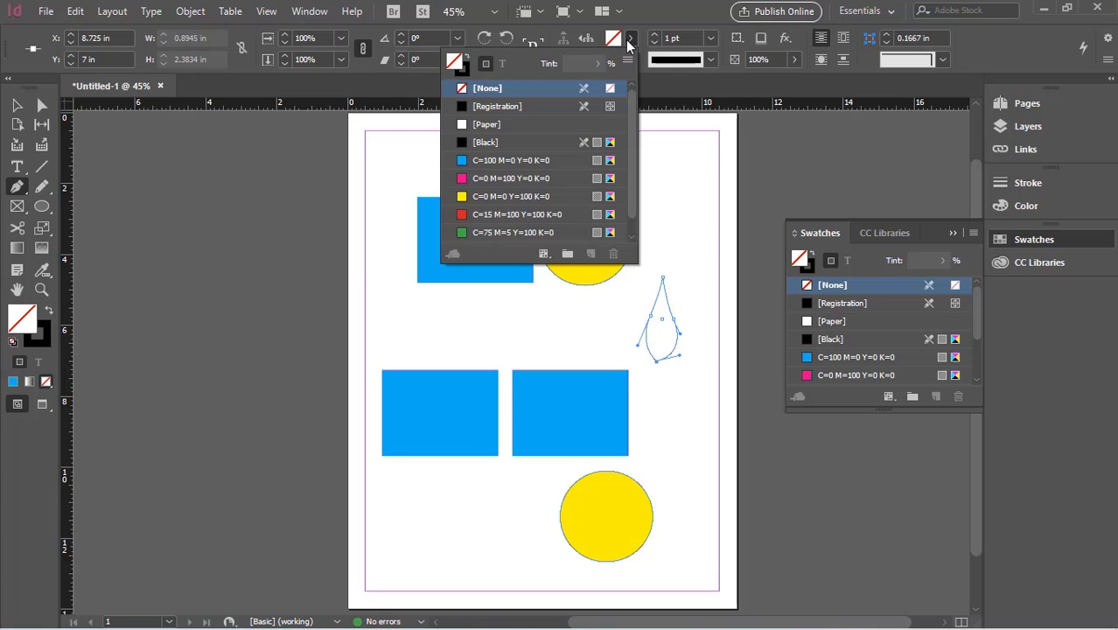
left_click(484, 196)
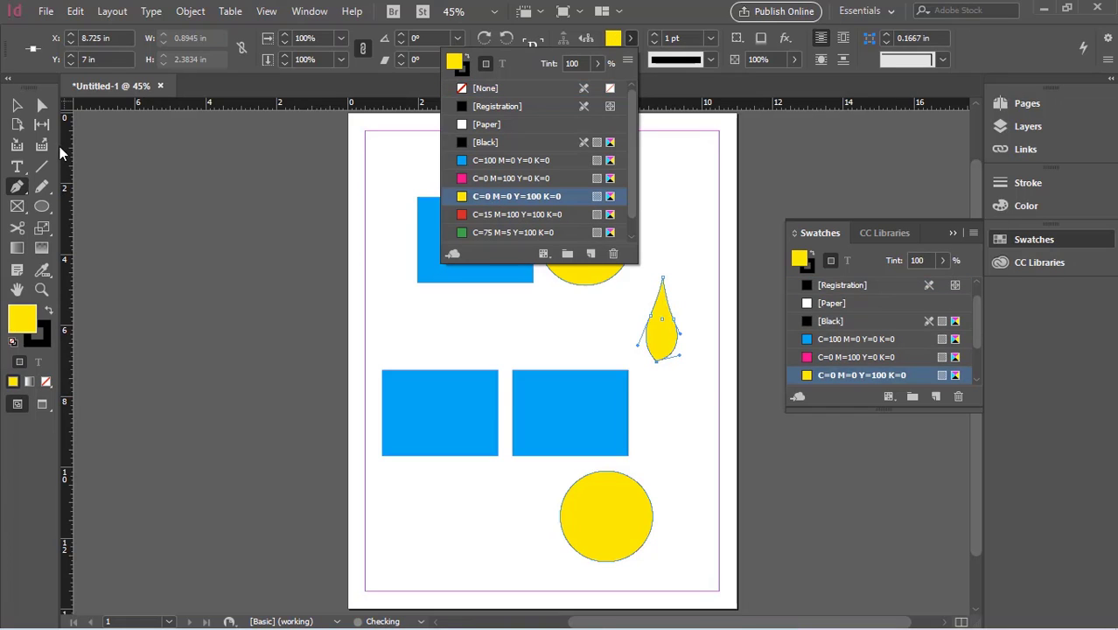
Step: Move the yellow teardrop to the page's left margin, about X 0.625 in, Y 4.125 in, and show its anchor points with Direct Selection
left_click(16, 105)
left_click(394, 381)
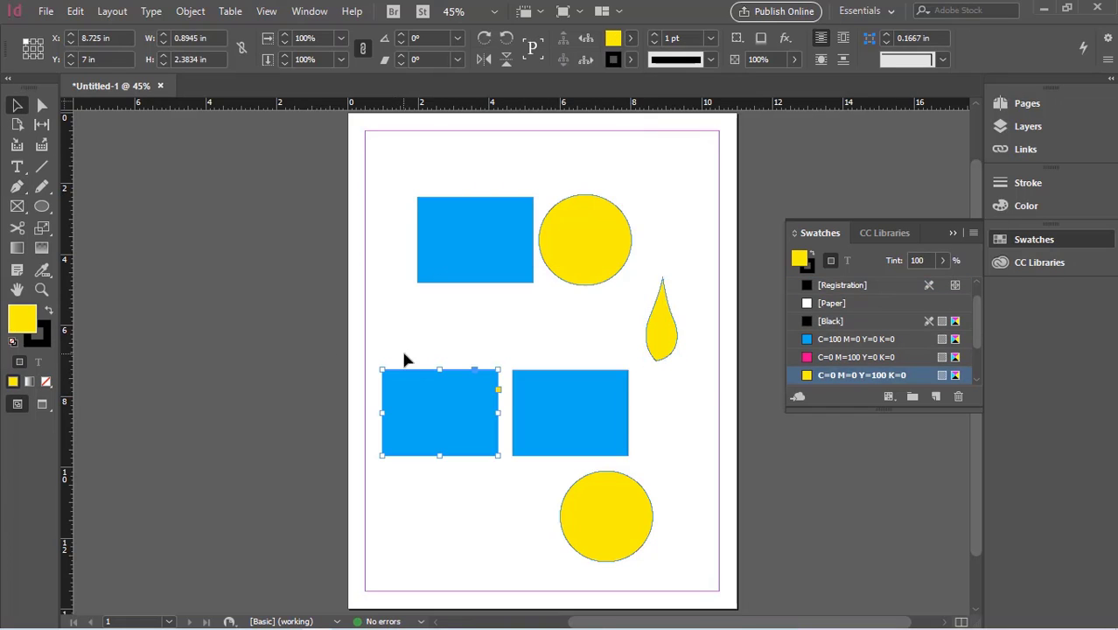
left_click_drag(662, 325, 391, 336)
left_click(351, 433)
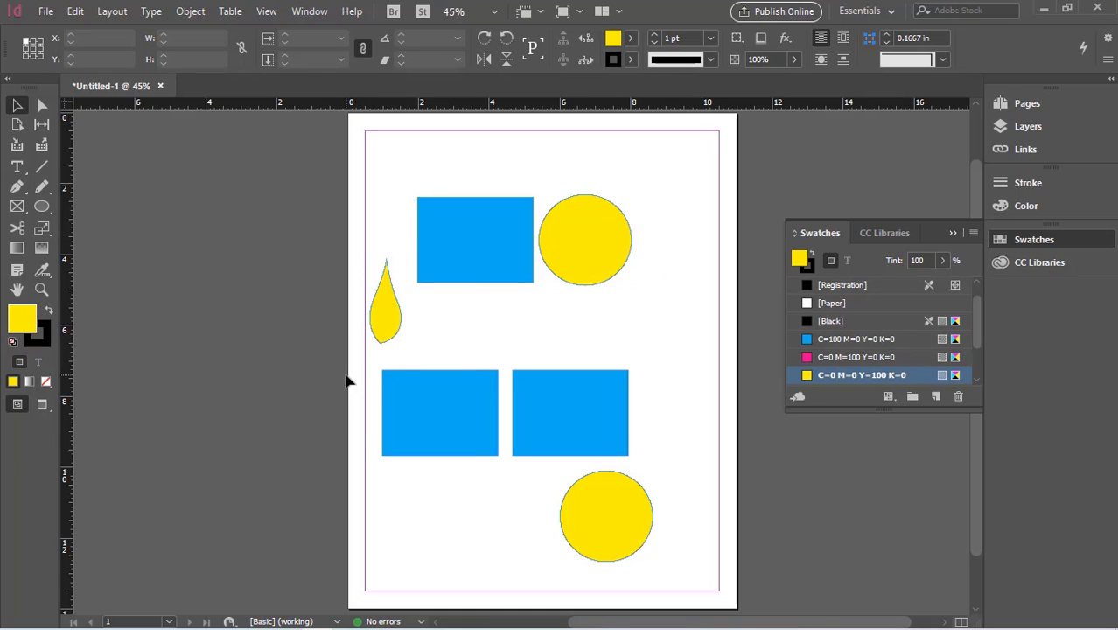
left_click(388, 315)
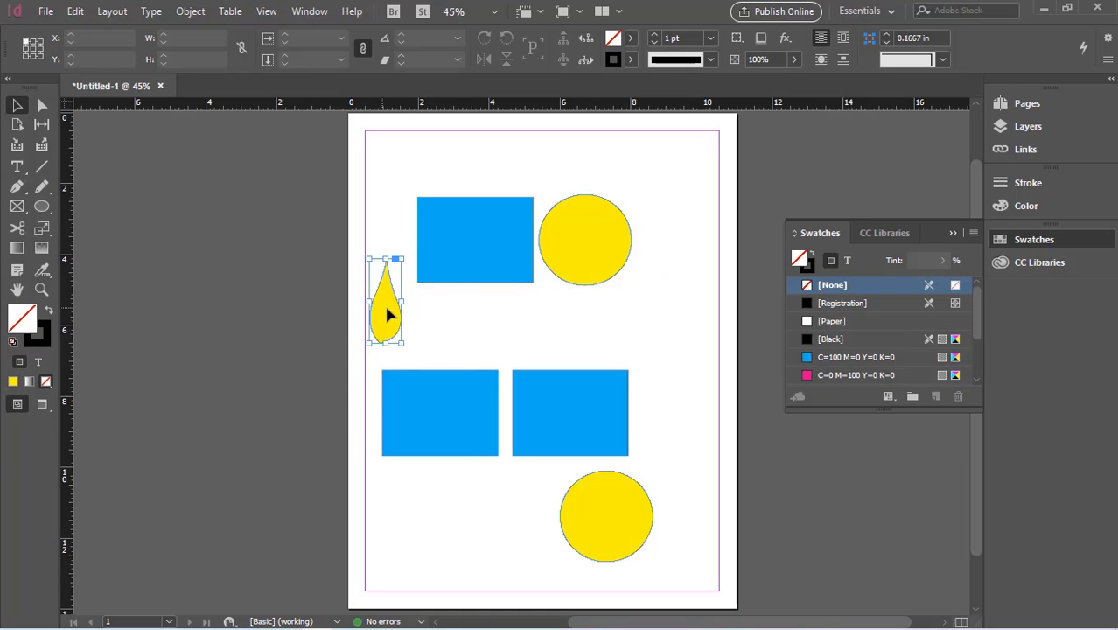
left_click(42, 106)
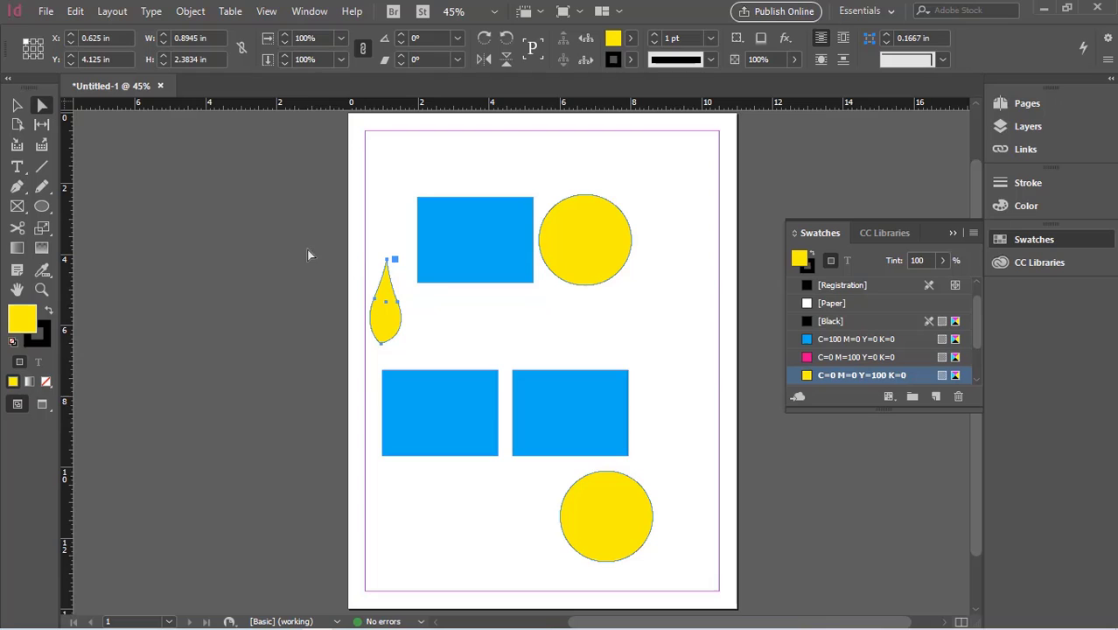
Step: Draw an open wavy path about 5.64 in wide and 1.85 in tall above the placed rectangles with the Pen tool, its upper curve returning left
left_click(17, 185)
left_click(502, 343)
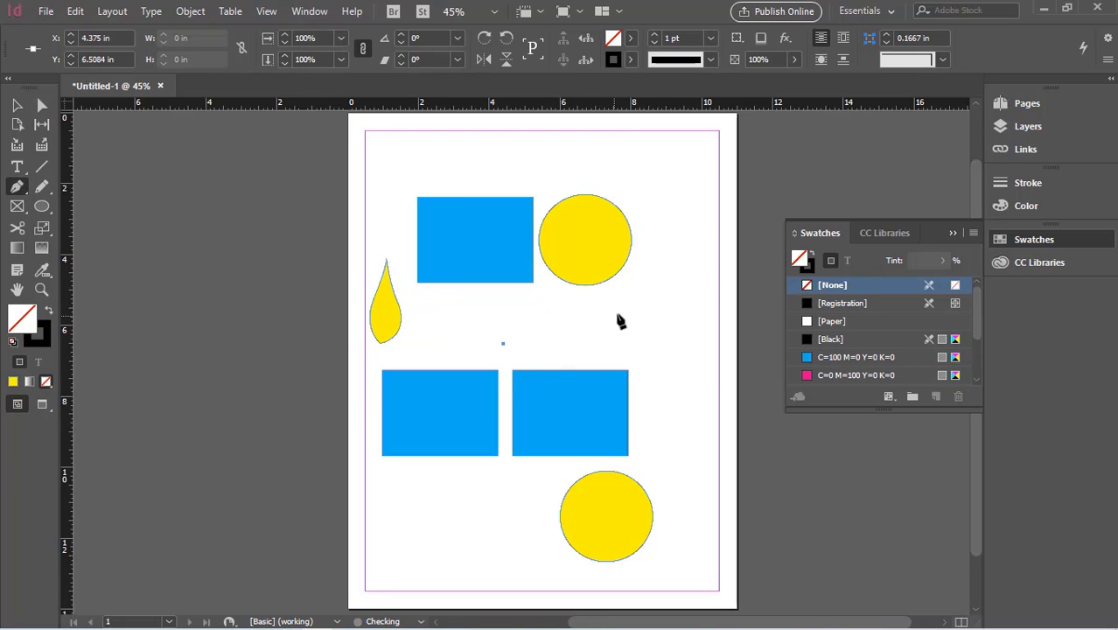
left_click_drag(619, 311, 677, 330)
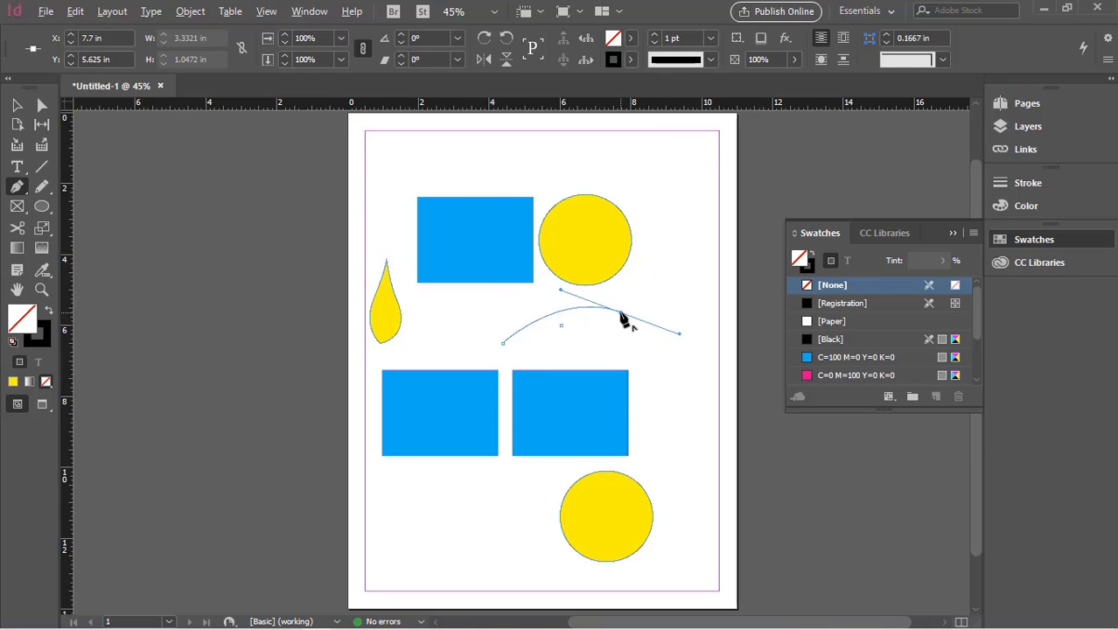
left_click(621, 314)
left_click_drag(702, 307, 732, 265)
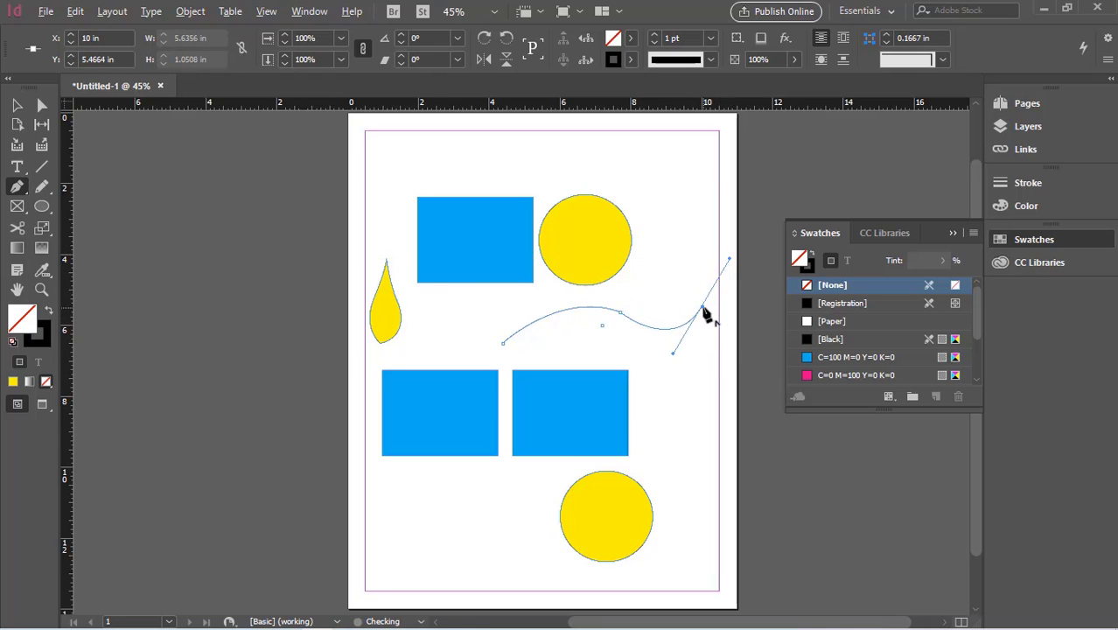
left_click(702, 308)
left_click_drag(513, 306, 467, 371)
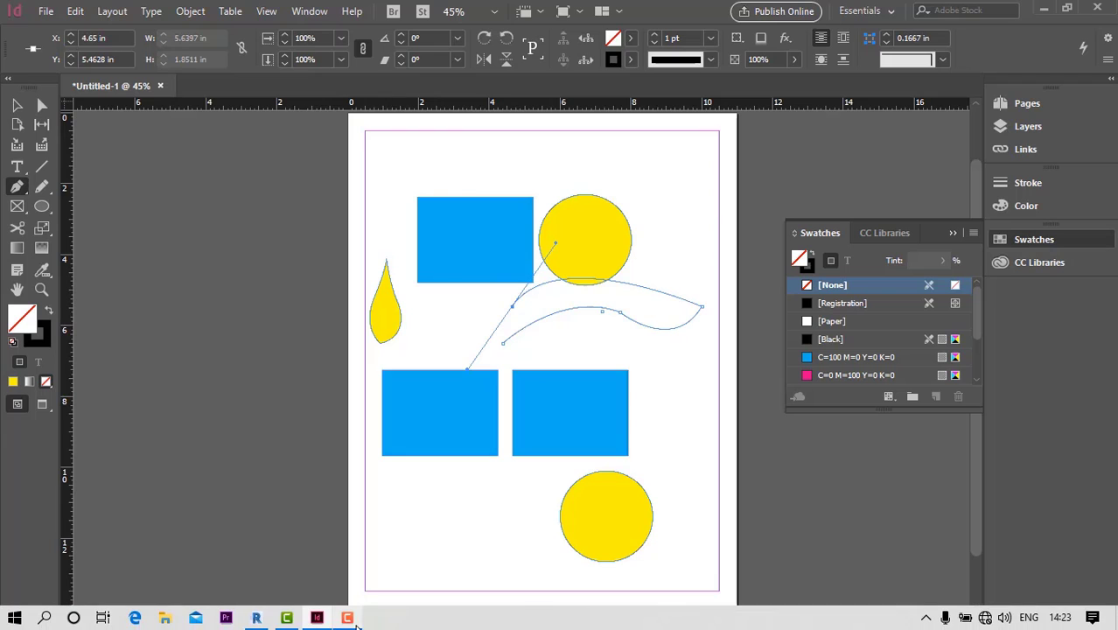
left_click(354, 623)
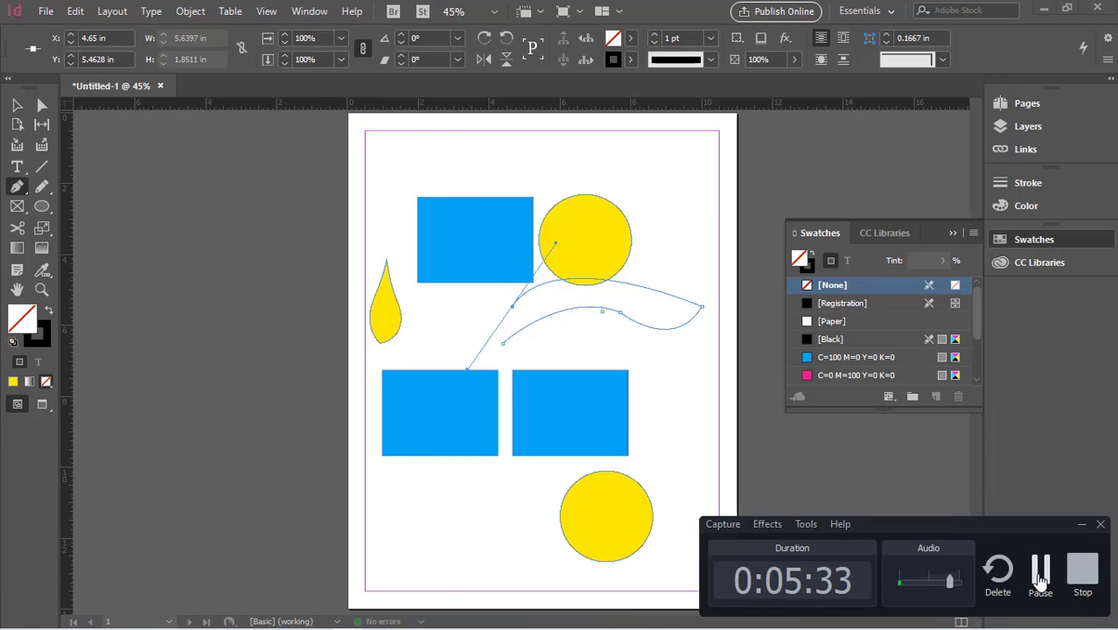
left_click(1039, 579)
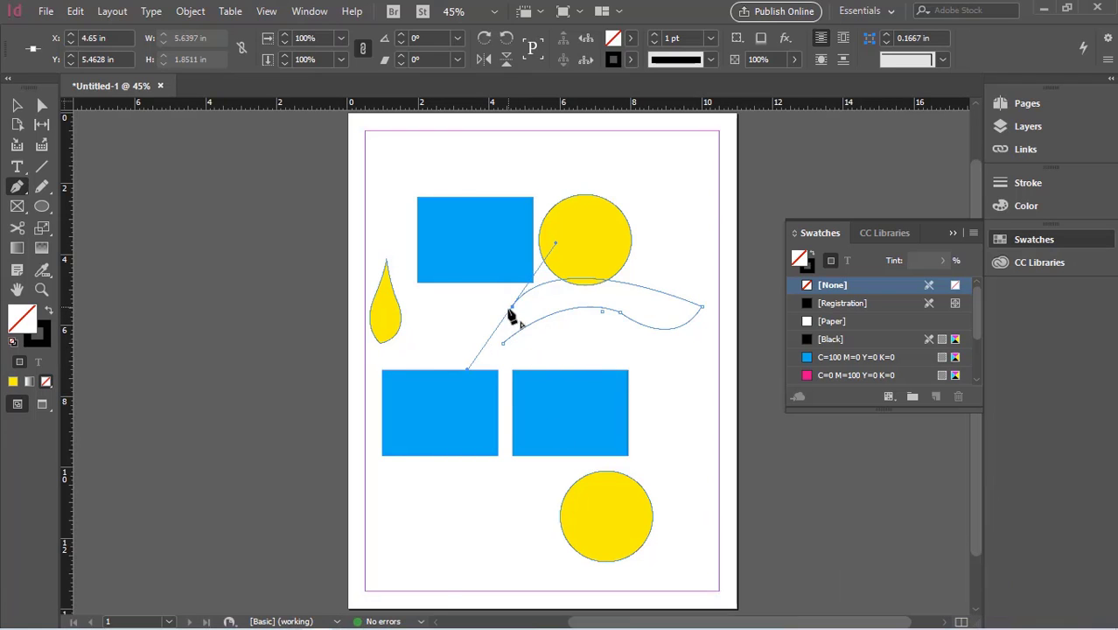
Step: Close the wavy path by joining its two left end points with a straight edge and fill it with C=0 M=0 Y=100 K=0
left_click(503, 344)
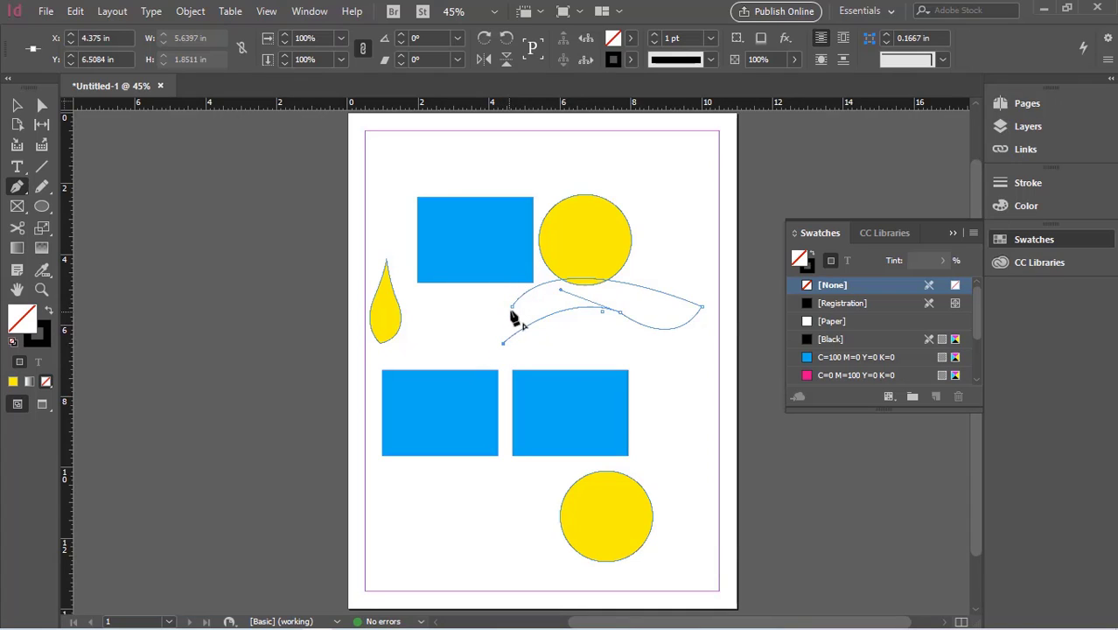
left_click(512, 309)
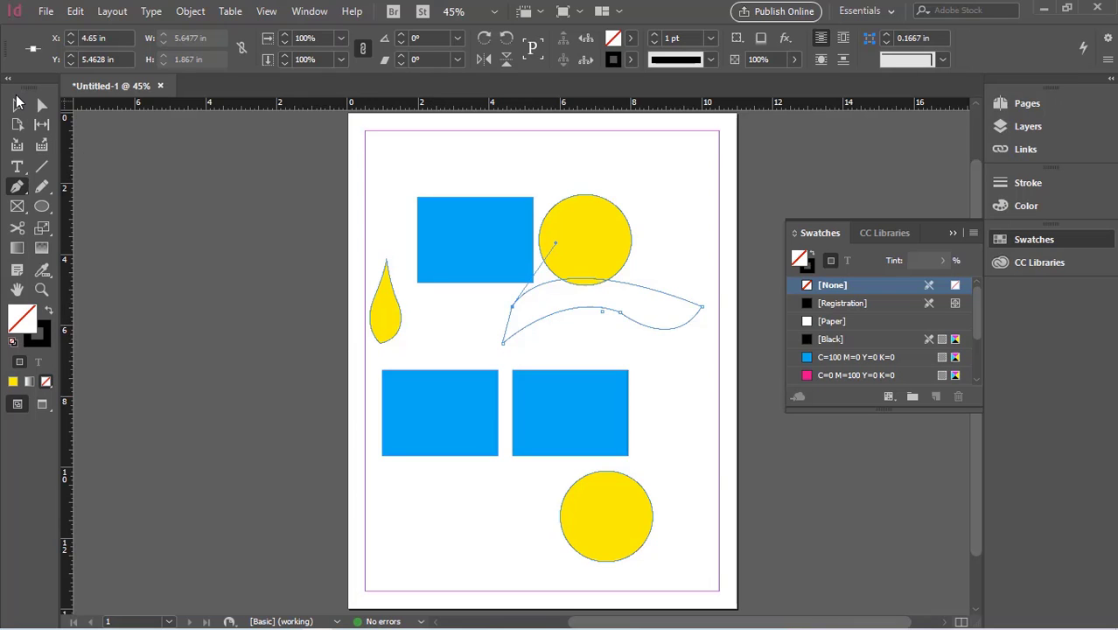
left_click(631, 38)
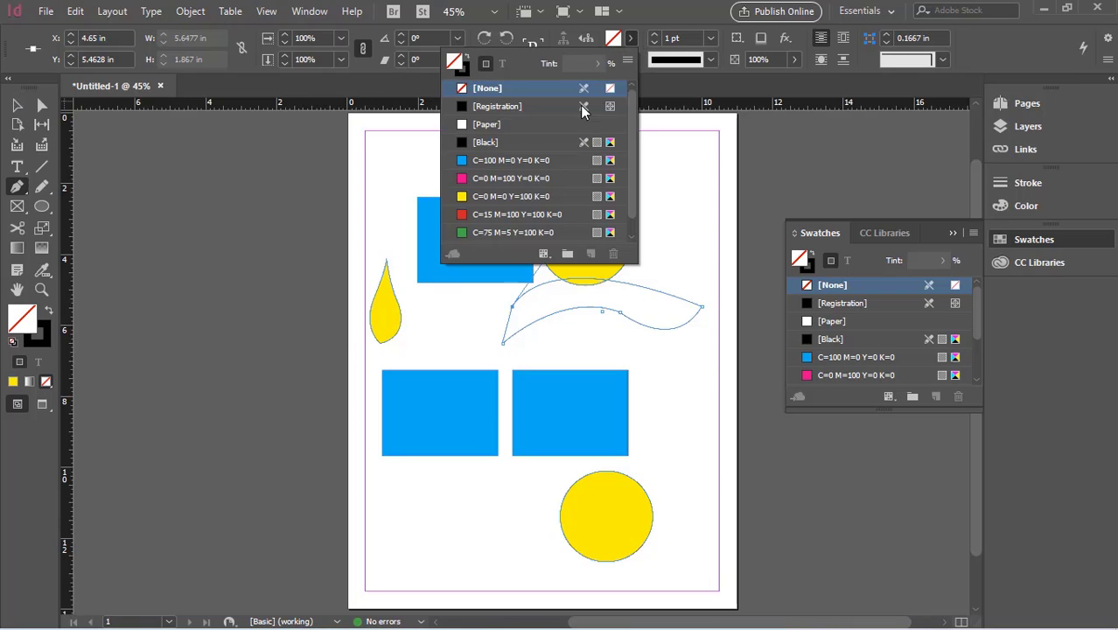
left_click(479, 196)
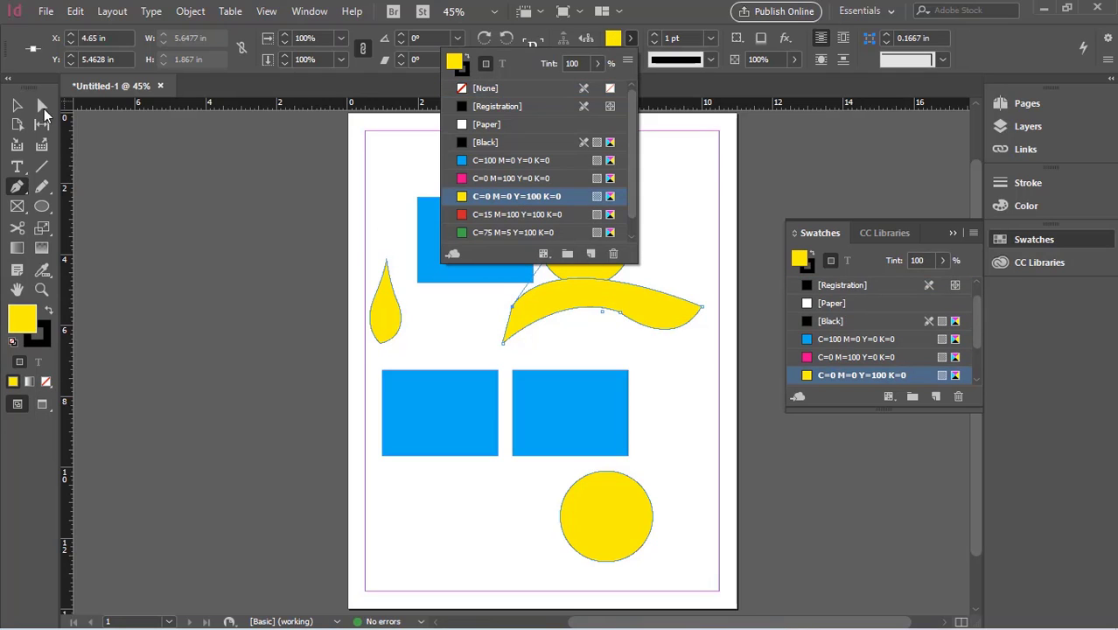
Step: Move the yellow wavy shape onto the pasteboard beside the page, to about X -6.475 in, Y 2.475 in
left_click(114, 159)
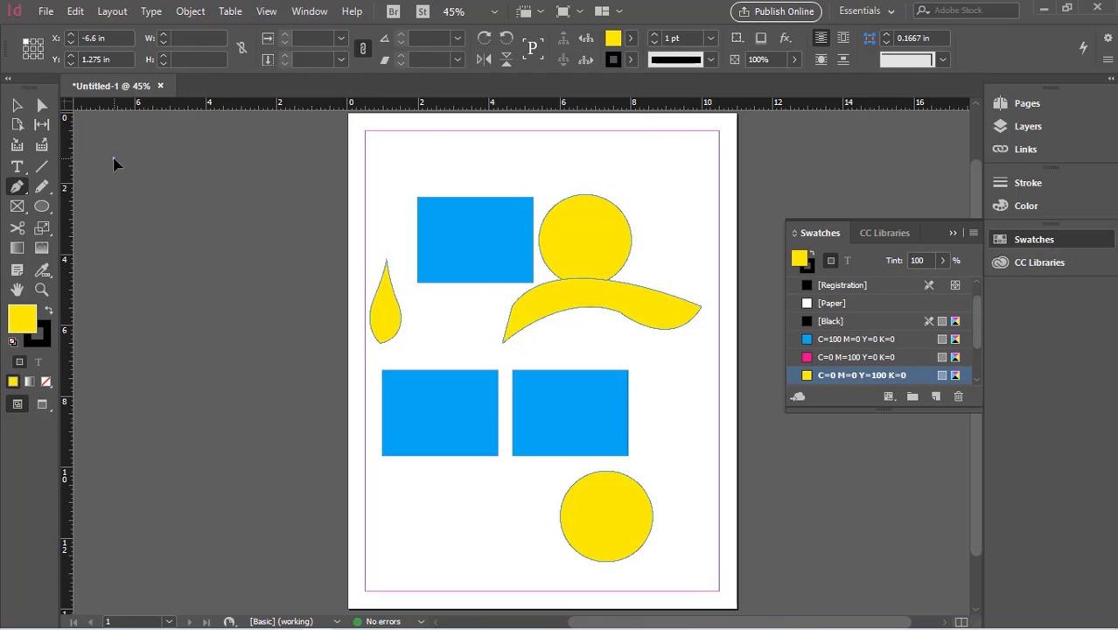
left_click(16, 105)
left_click_drag(115, 161, 170, 211)
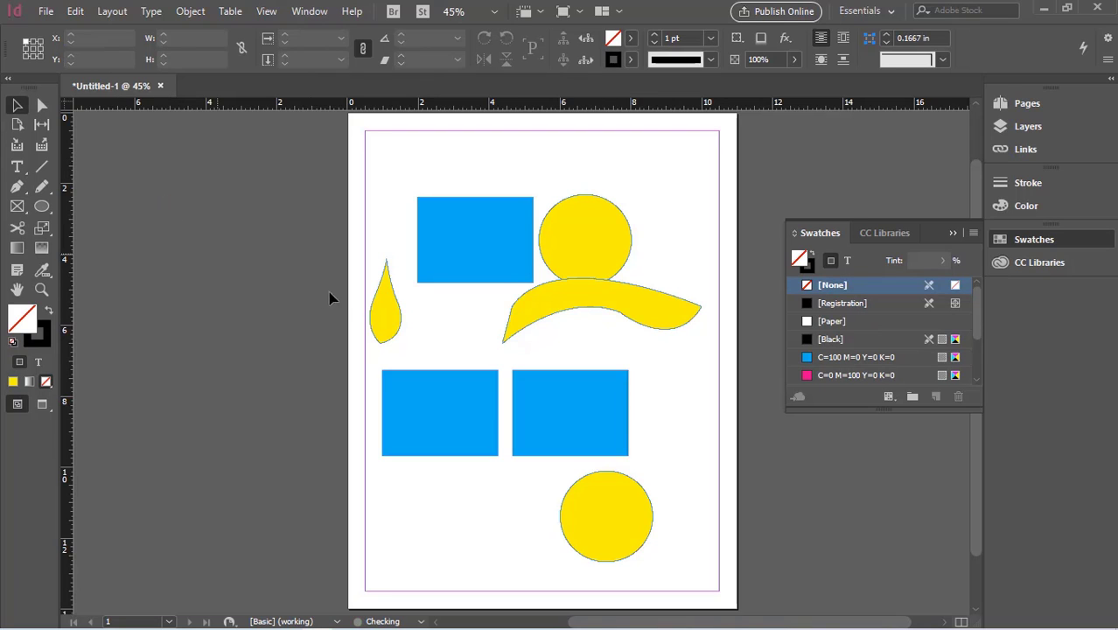
left_click_drag(542, 313, 160, 237)
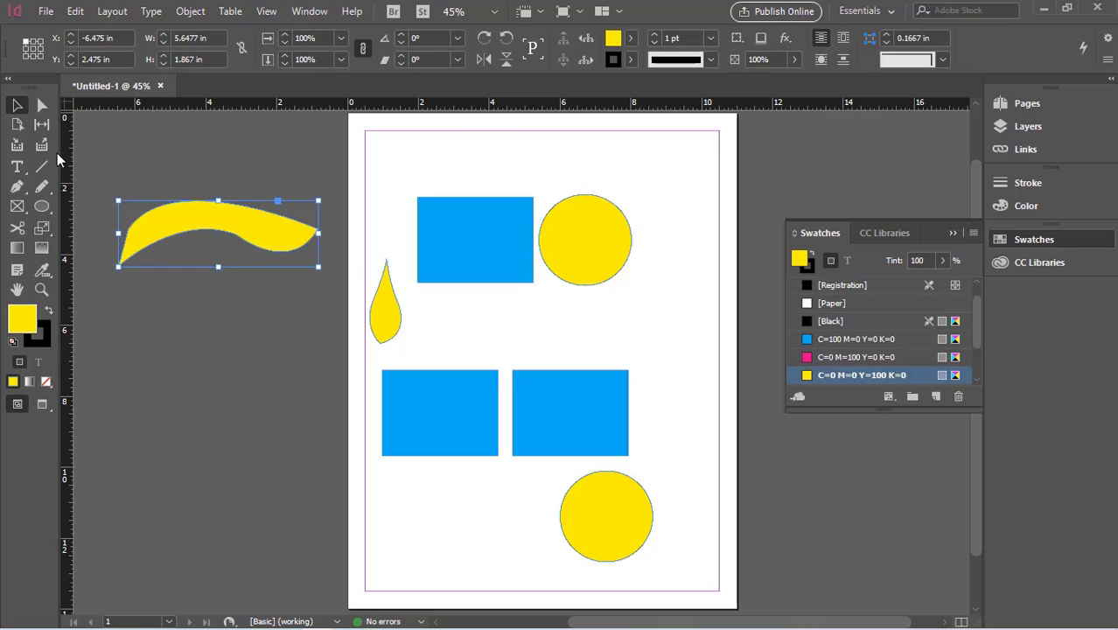
Step: Try to reshape the wavy shape by moving its upper-left anchor point with the Direct Selection tool
left_click(41, 105)
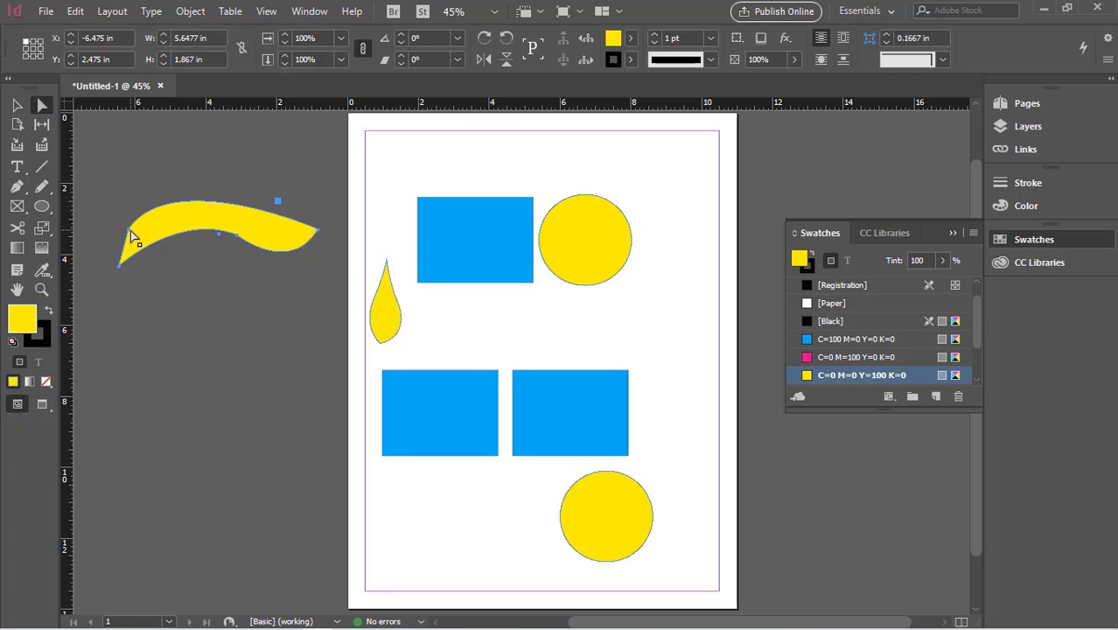
mouse_move(128, 236)
left_mouse_down()
mouse_move(122, 277)
mouse_move(142, 252)
left_mouse_up()
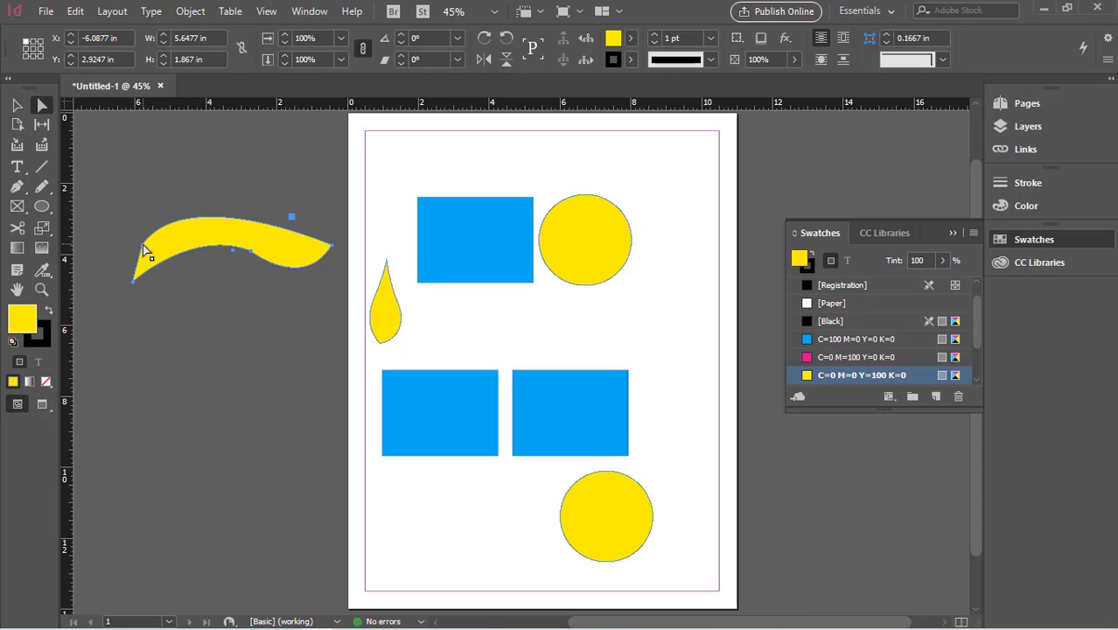
left_click_drag(146, 251, 133, 258)
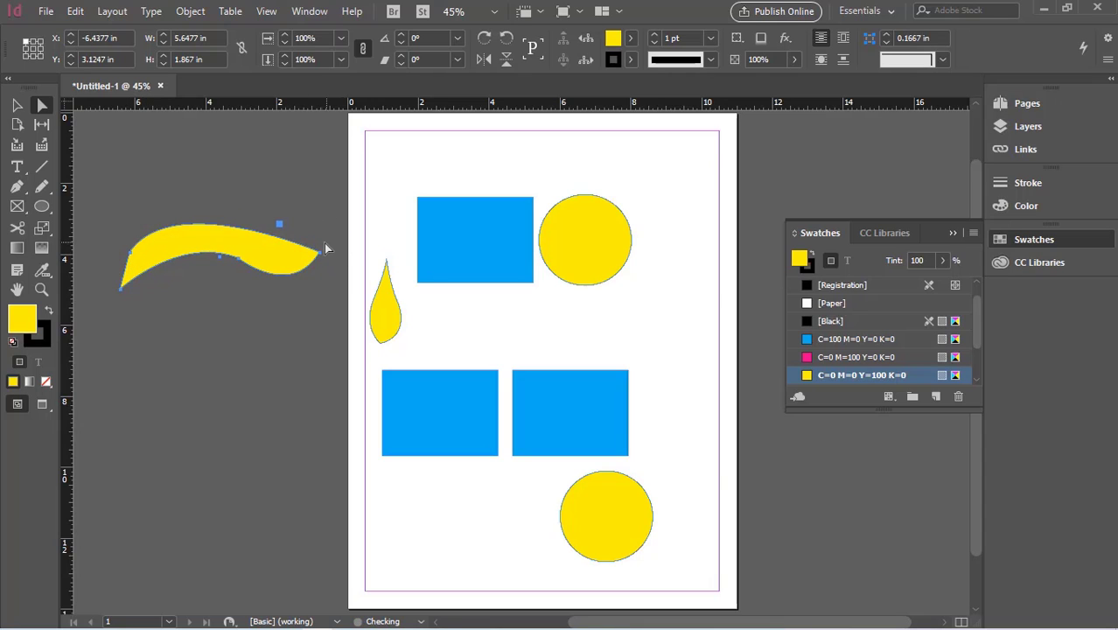
Step: Move the wavy shape back onto the page below the upper shapes and stretch its right tip anchor to about X 9.325 in, Y 6 in
left_click_drag(258, 255, 543, 320)
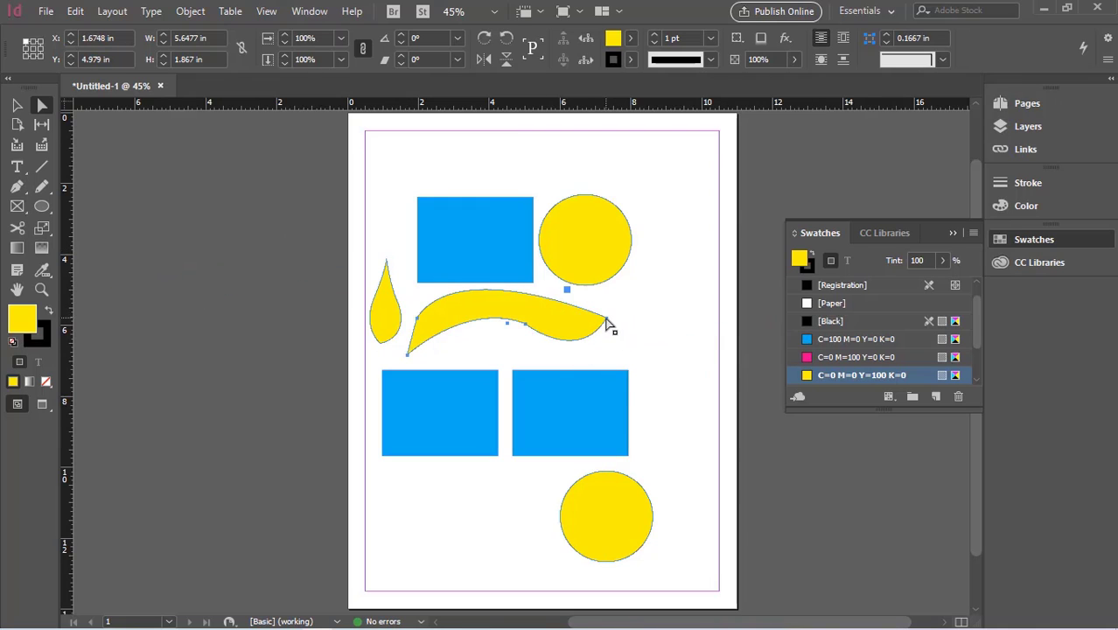
mouse_move(611, 325)
left_mouse_down()
mouse_move(641, 331)
mouse_move(627, 330)
left_mouse_up()
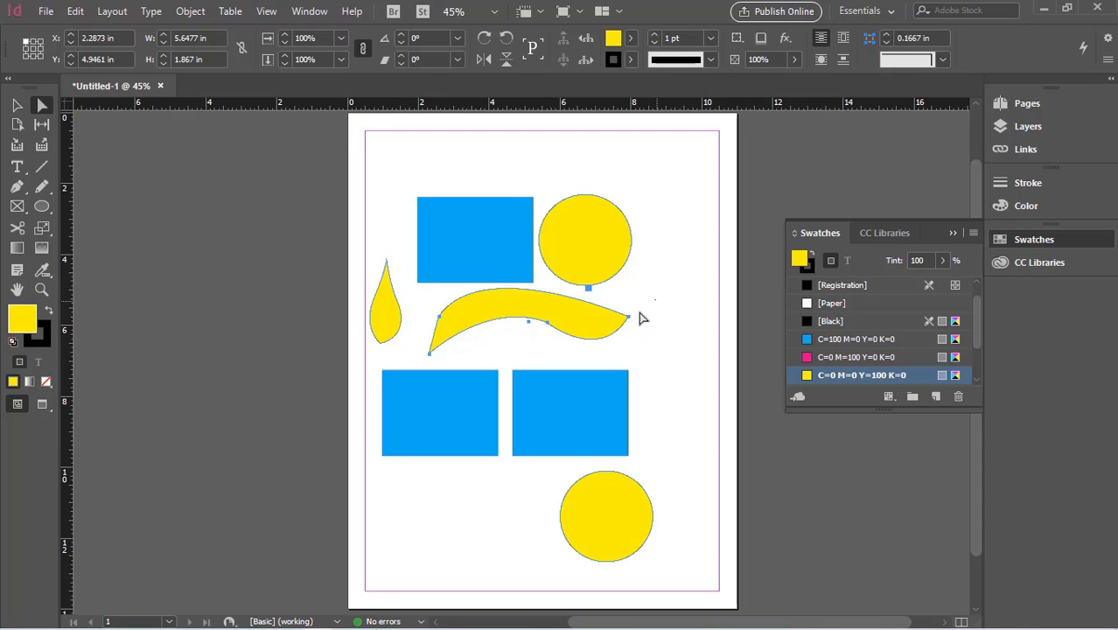
left_click(630, 318)
left_click_drag(630, 319, 677, 325)
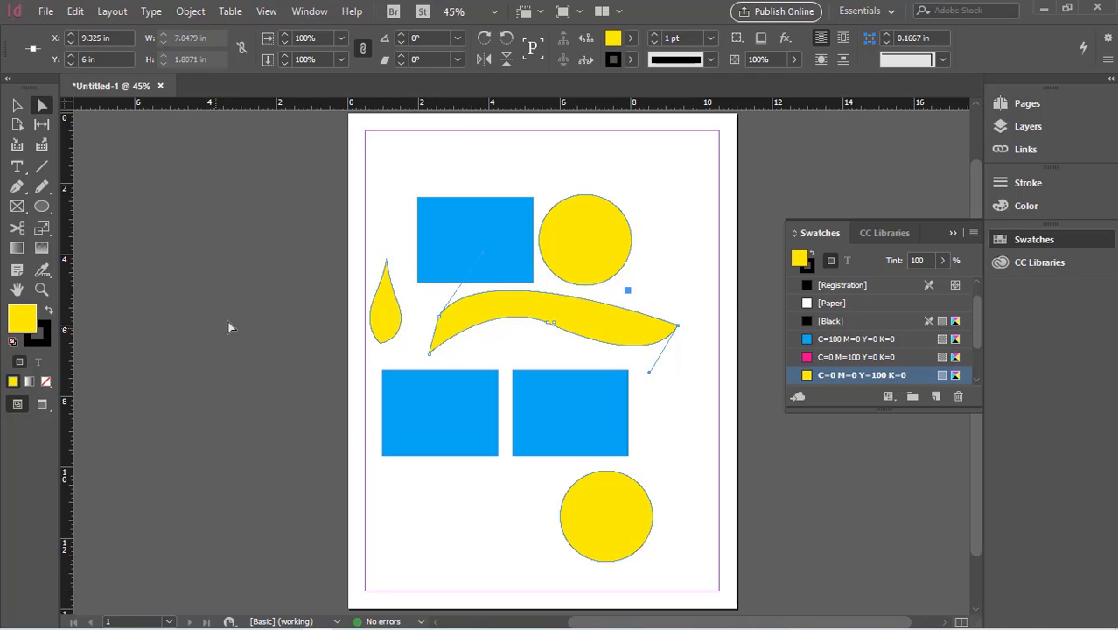
left_click(18, 107)
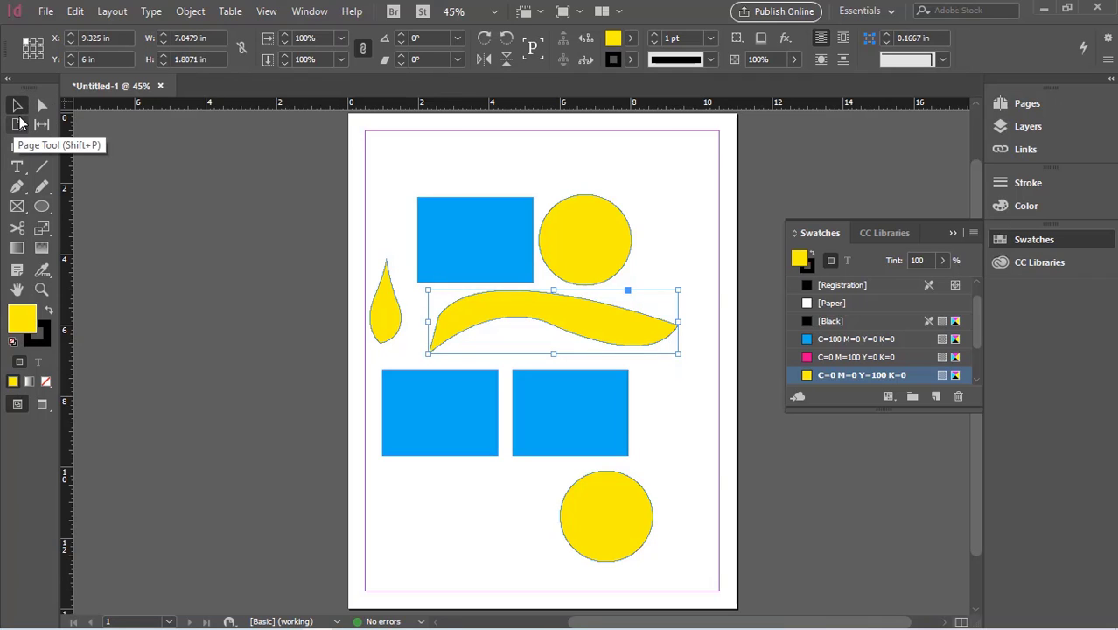